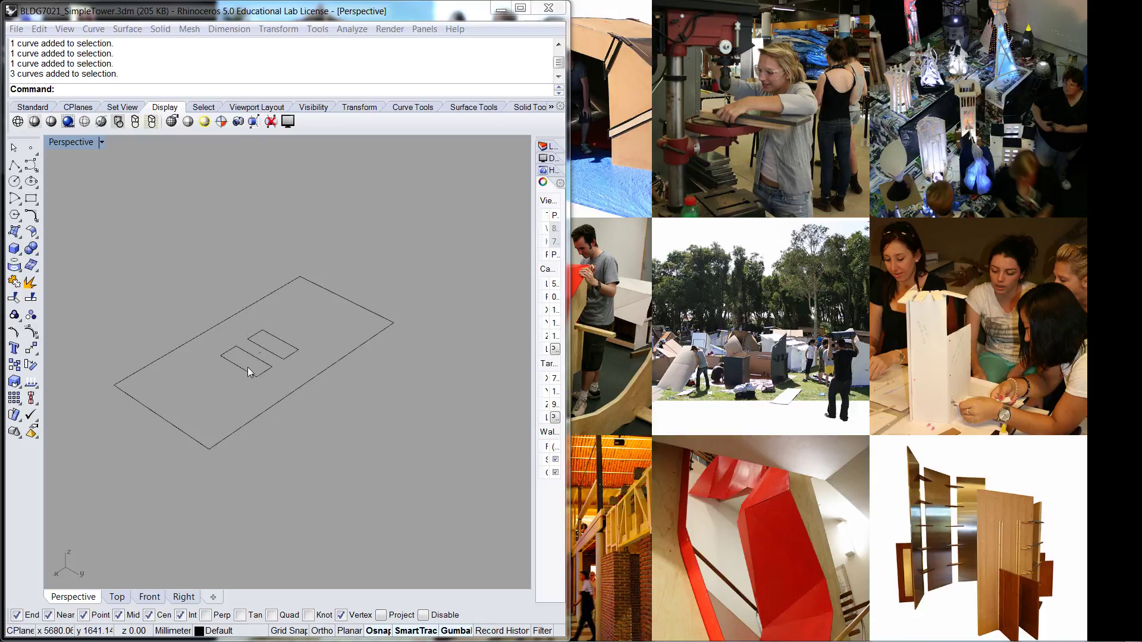
Bring the Rhino 5 window with the slab outline drawing to the front
click(79, 6)
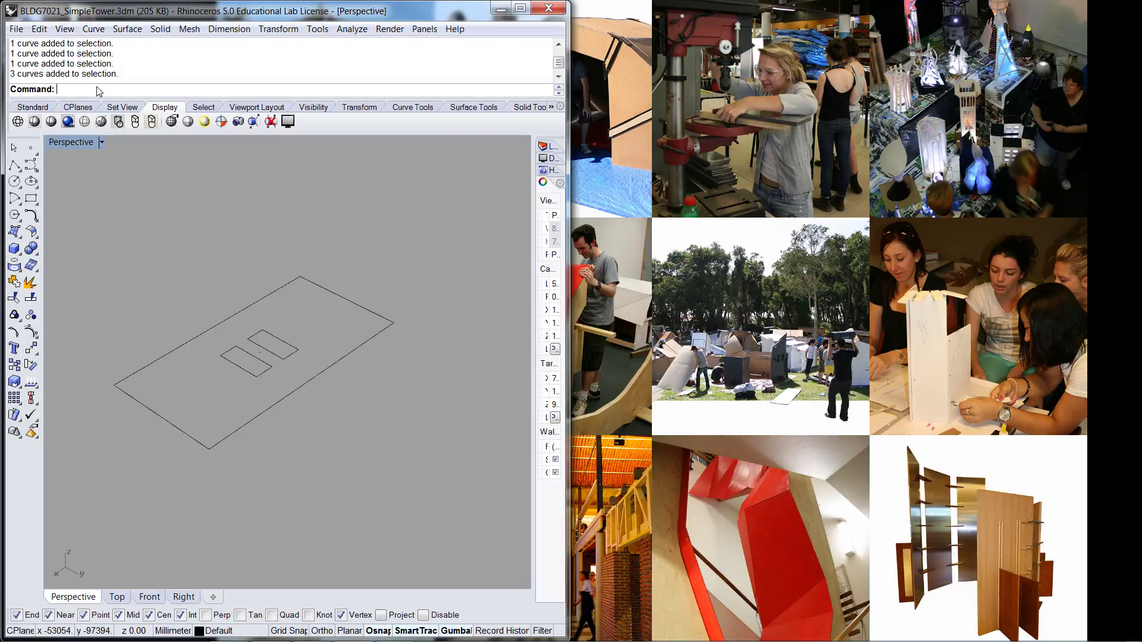
Launch Grasshopper from the Rhino command line and start a new empty document
text(Grasshopper)
key(Return)
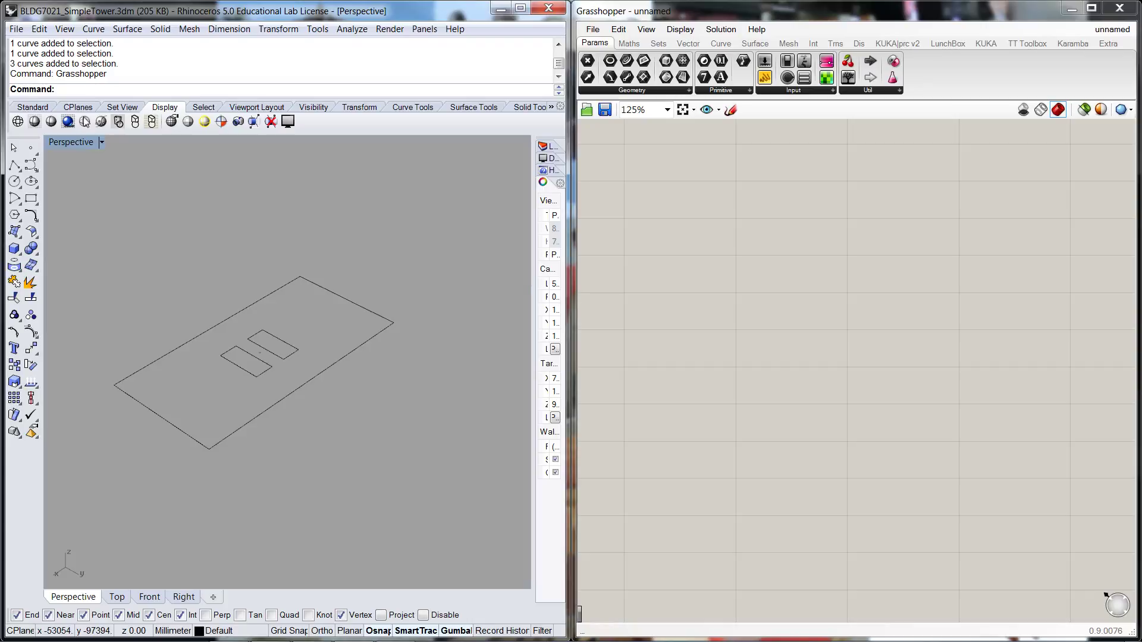
click(592, 29)
click(613, 41)
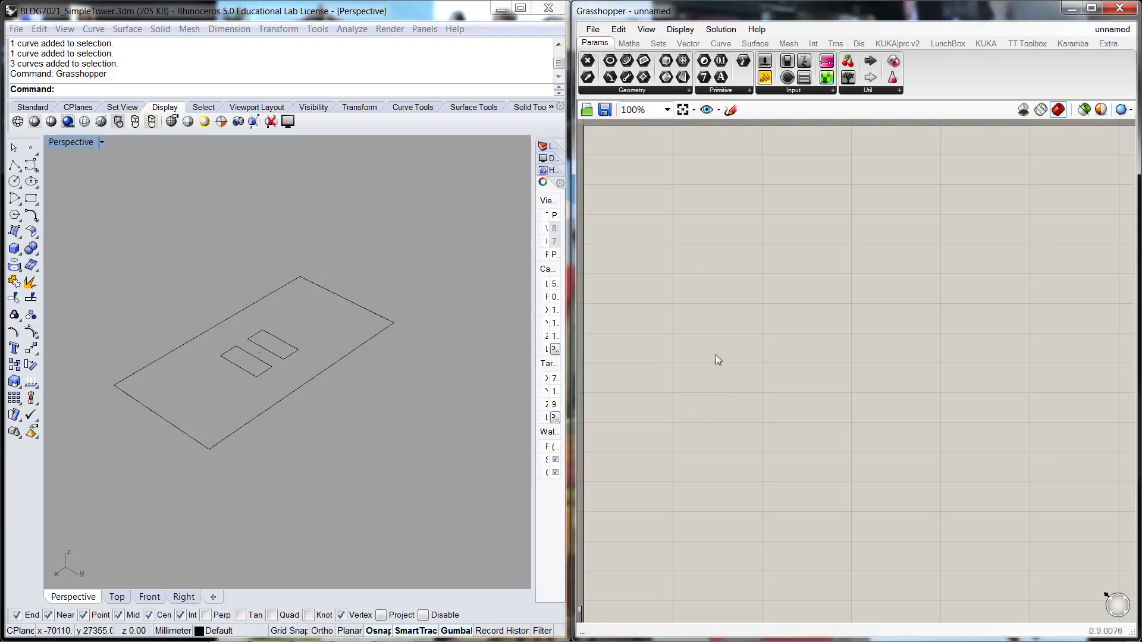
Add a Curve parameter to the canvas via the 'cur' search
double_click(680, 343)
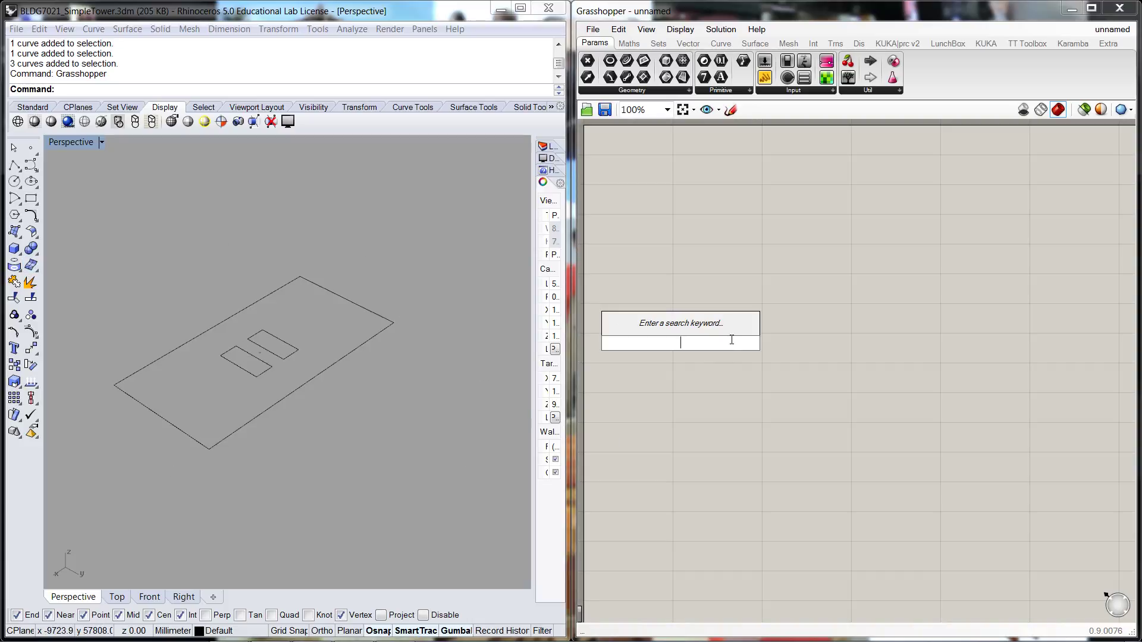
text(cu)
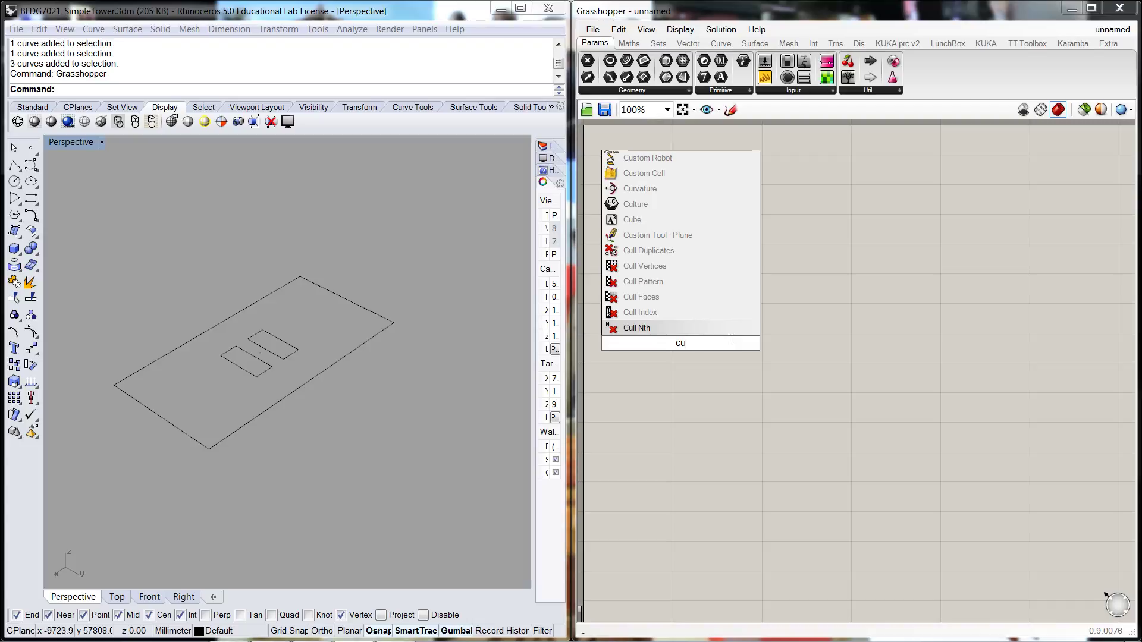
text(r)
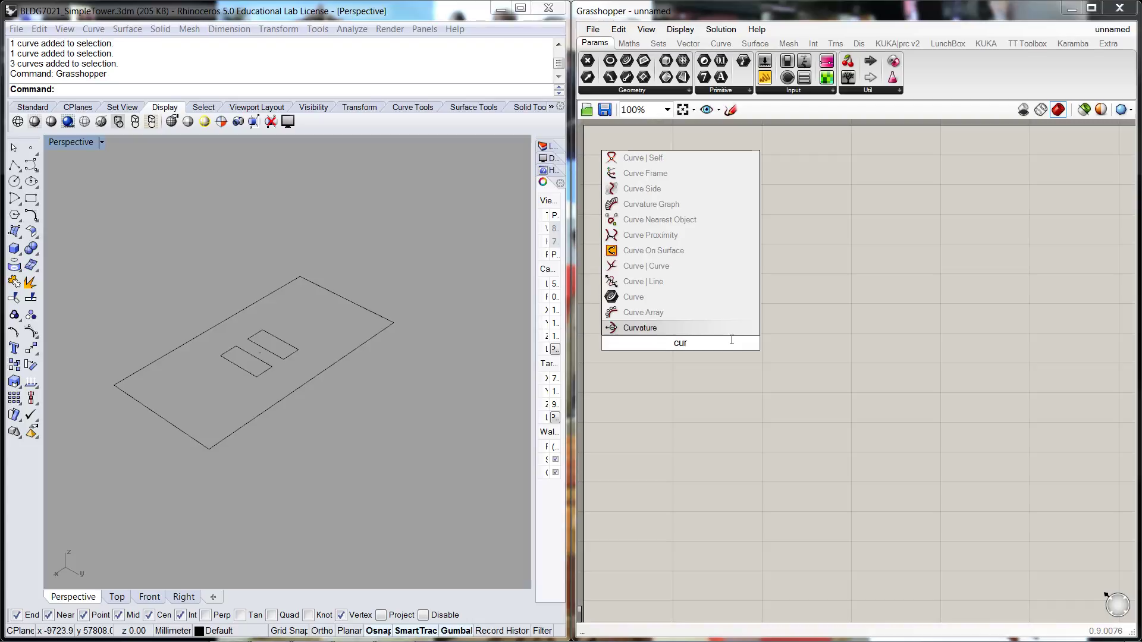
click(672, 298)
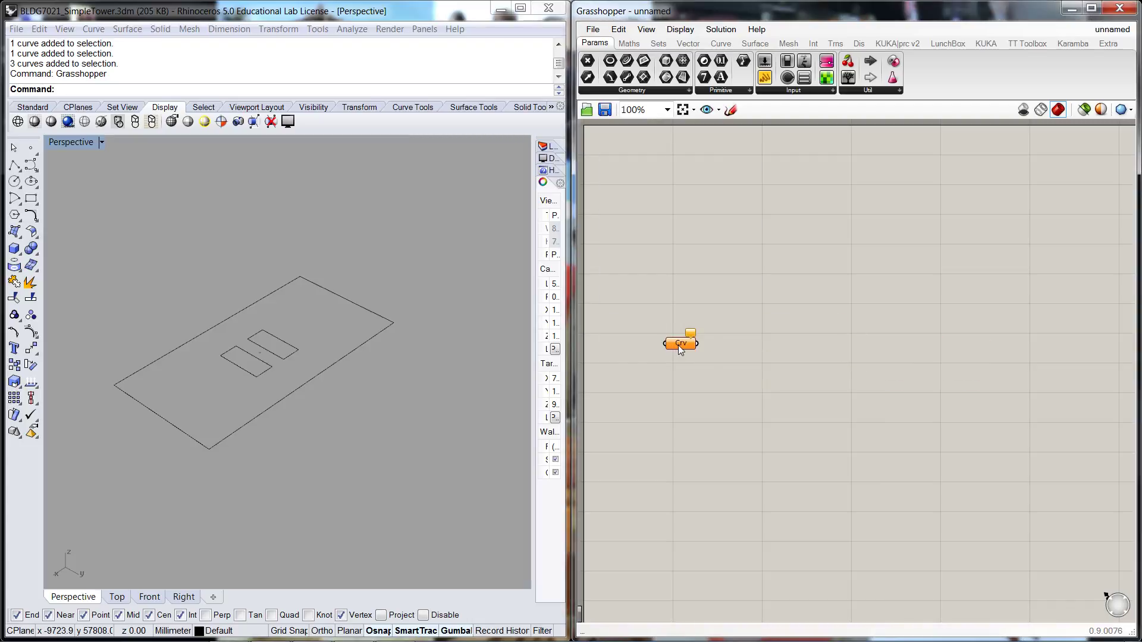
Reference the slab outline and both opening curves from Rhino into the Curve parameter
click(124, 281)
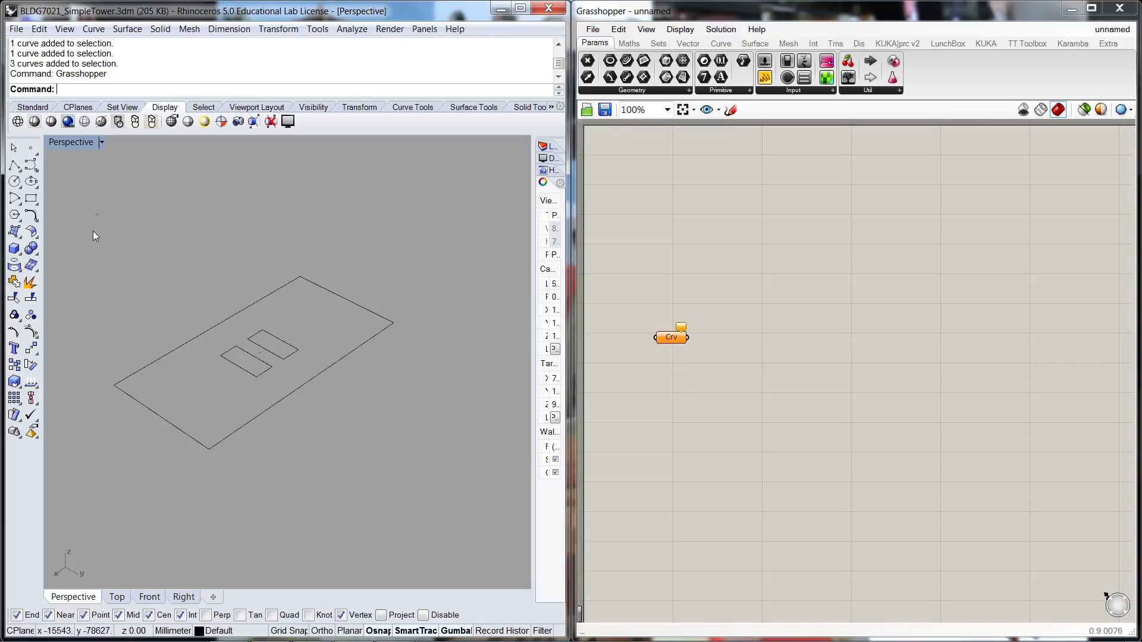
drag(98, 214, 424, 487)
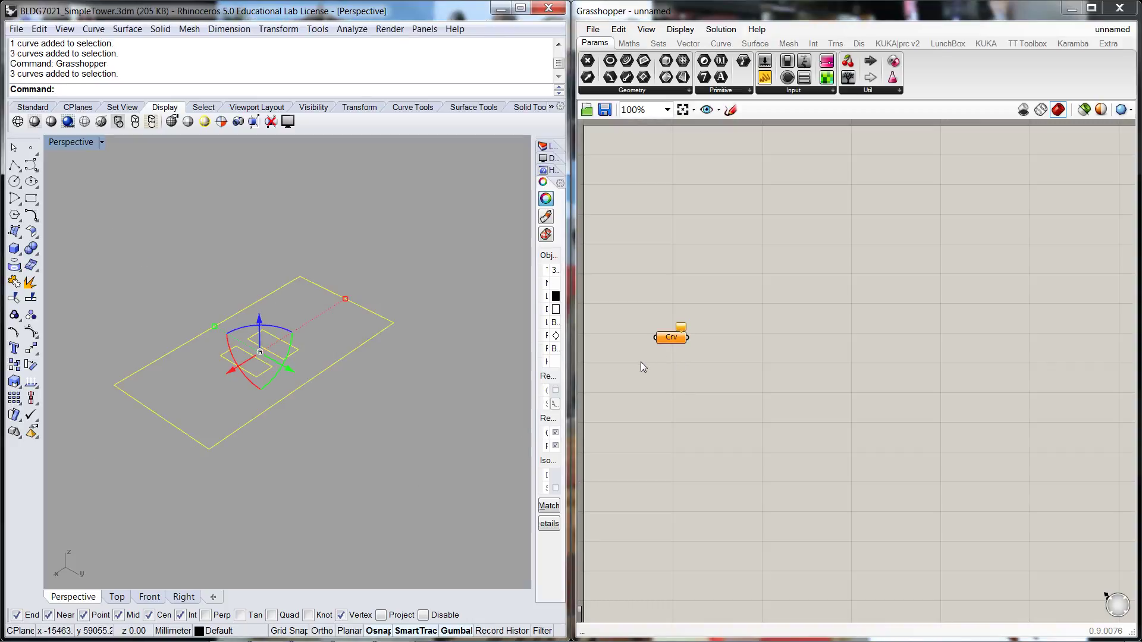
right_click(672, 339)
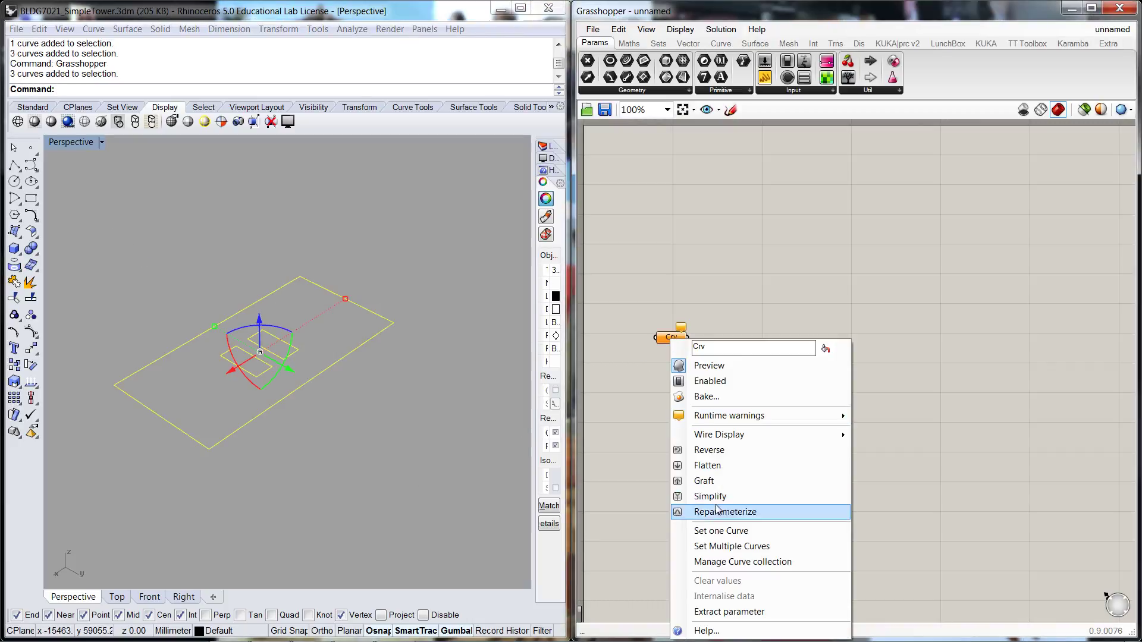
click(722, 546)
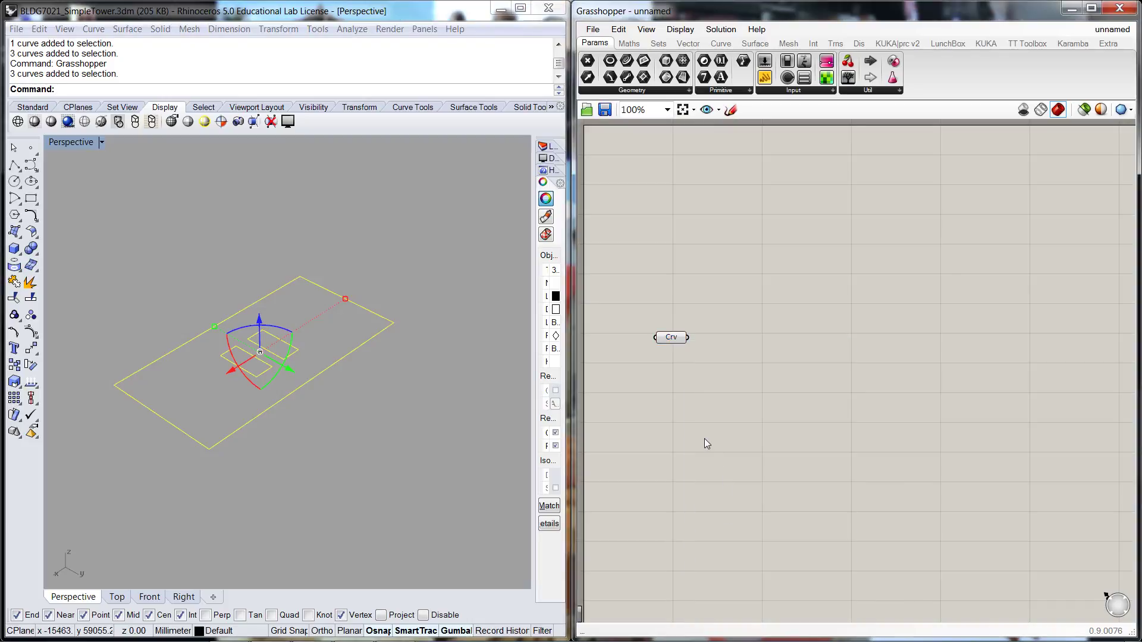
click(373, 387)
click(667, 338)
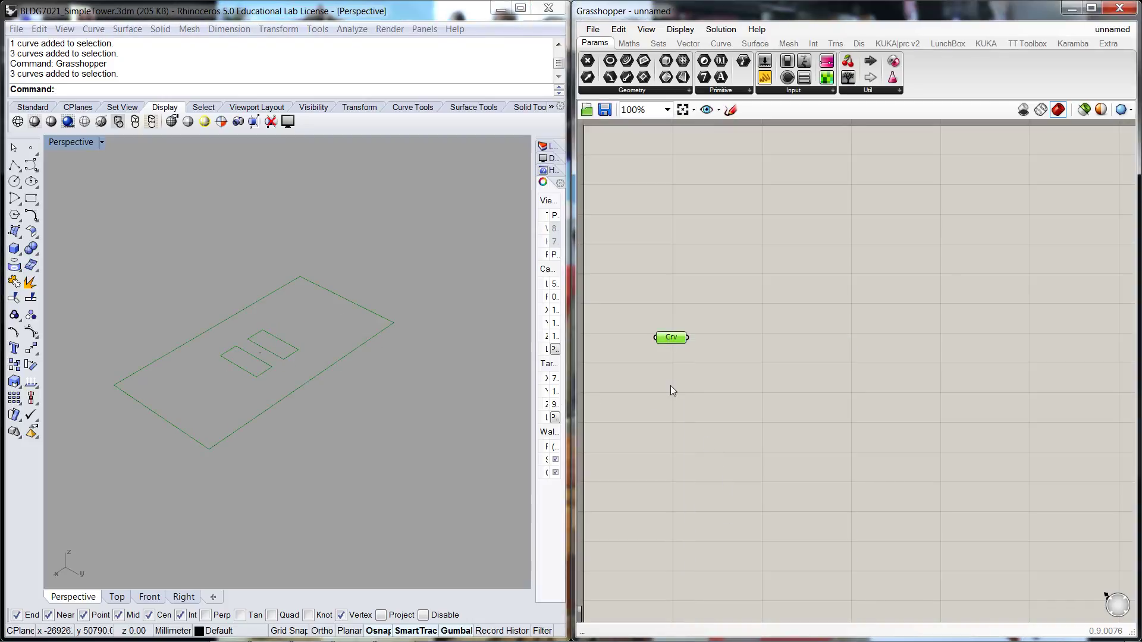
click(671, 386)
Rename the Curve parameter to 'Crv - Slab Outline'
mouse_move(677, 337)
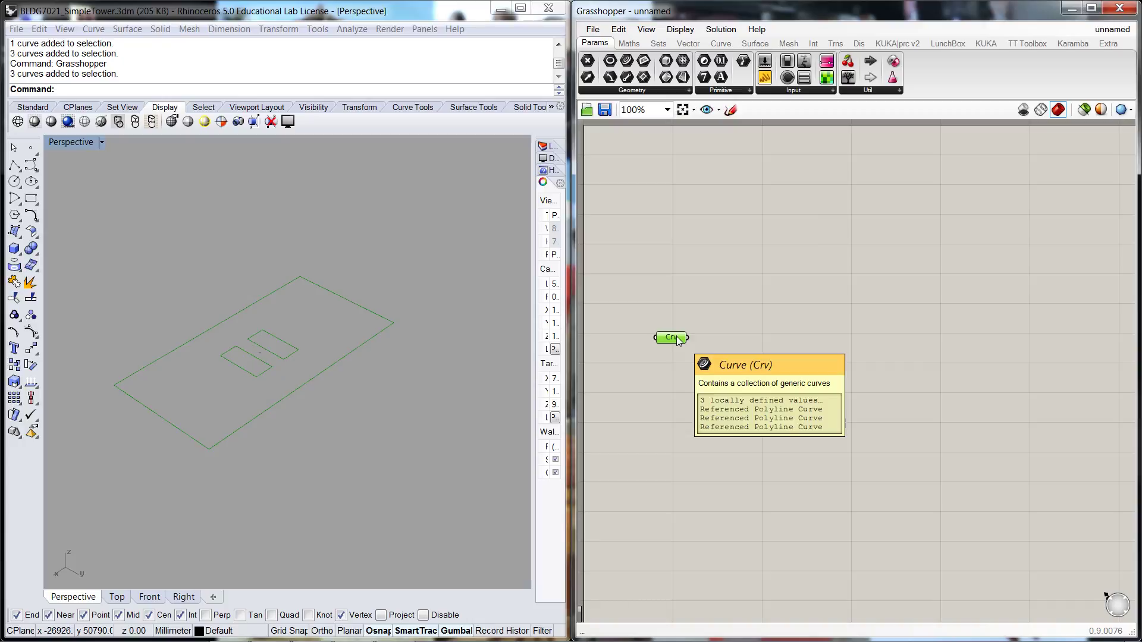
right_click(678, 339)
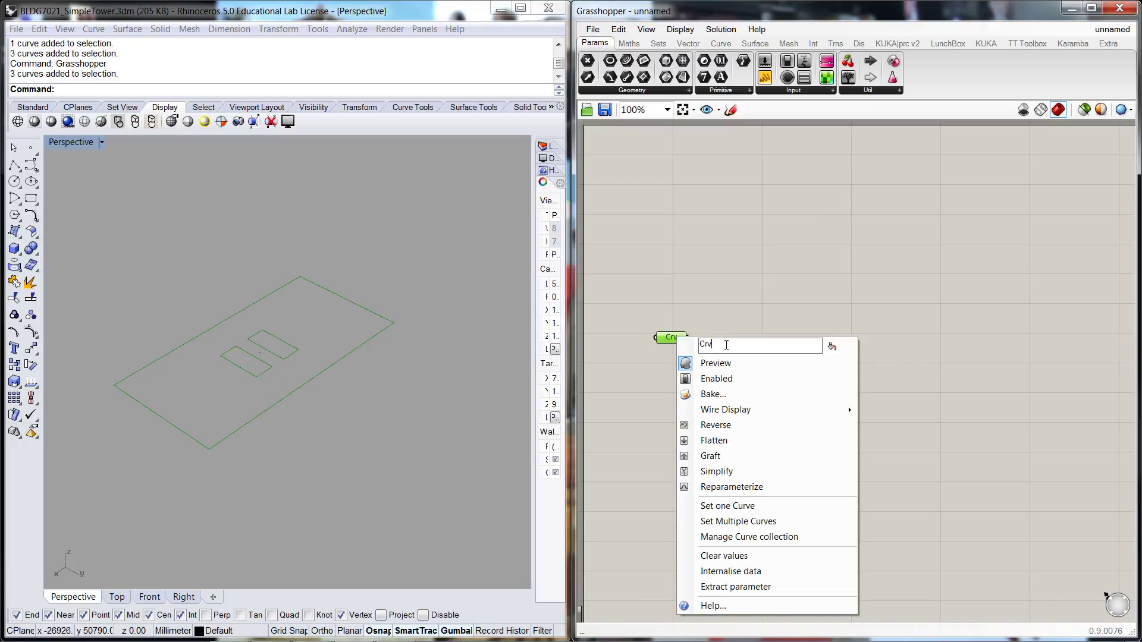
text(- Slab Outline)
click(741, 302)
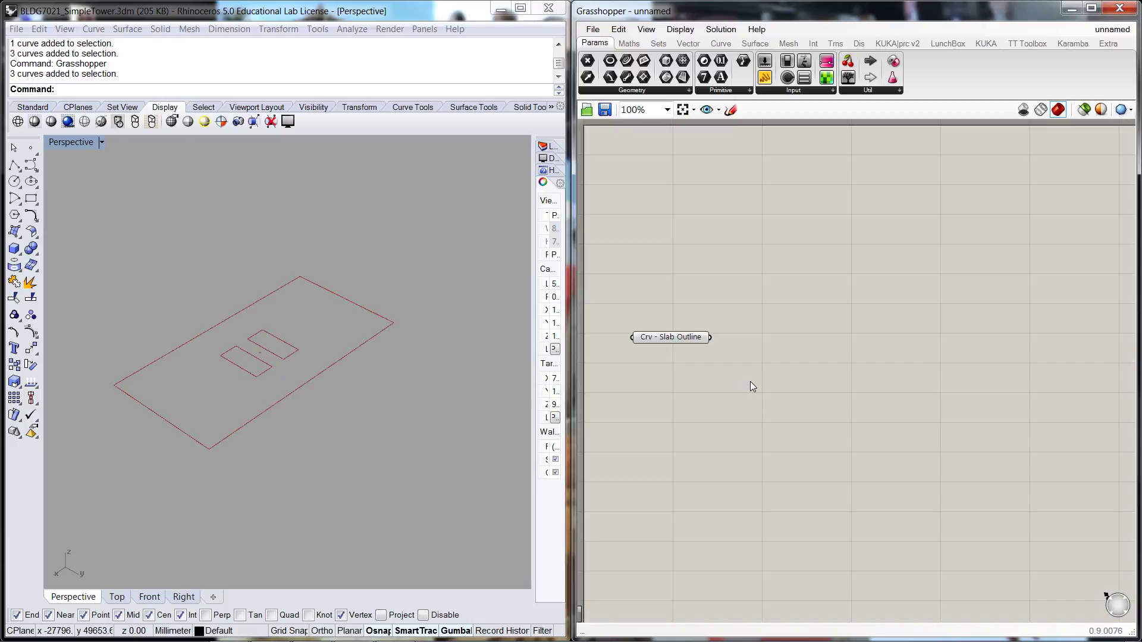
Add a Number Slider named 'Number of Floors' with minimum 1 and maximum 100
double_click(794, 430)
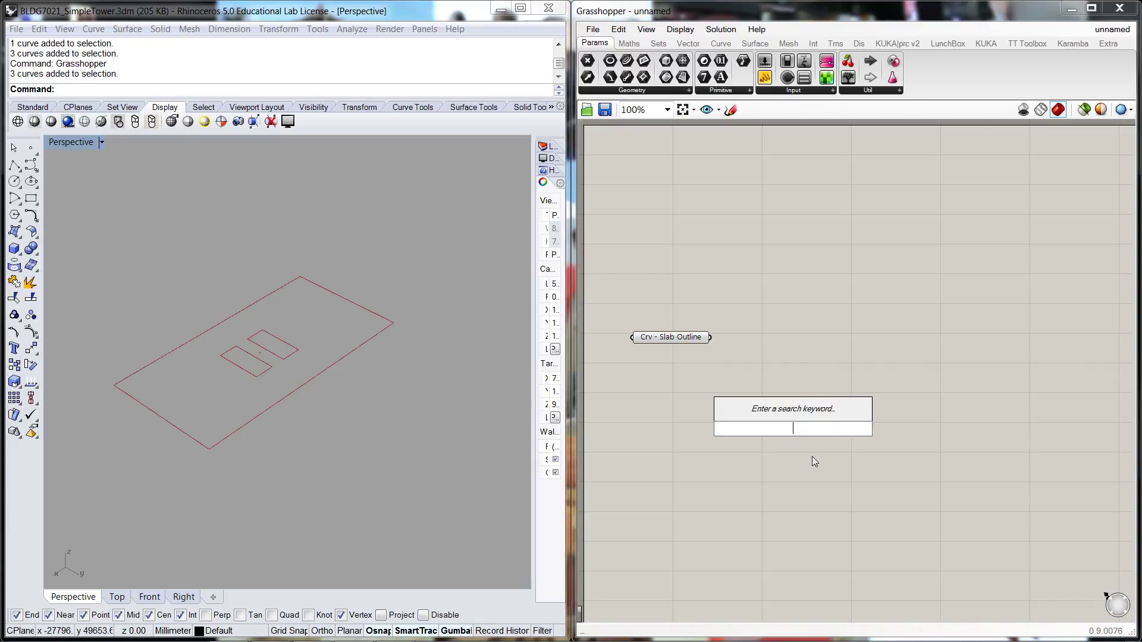
text(1)
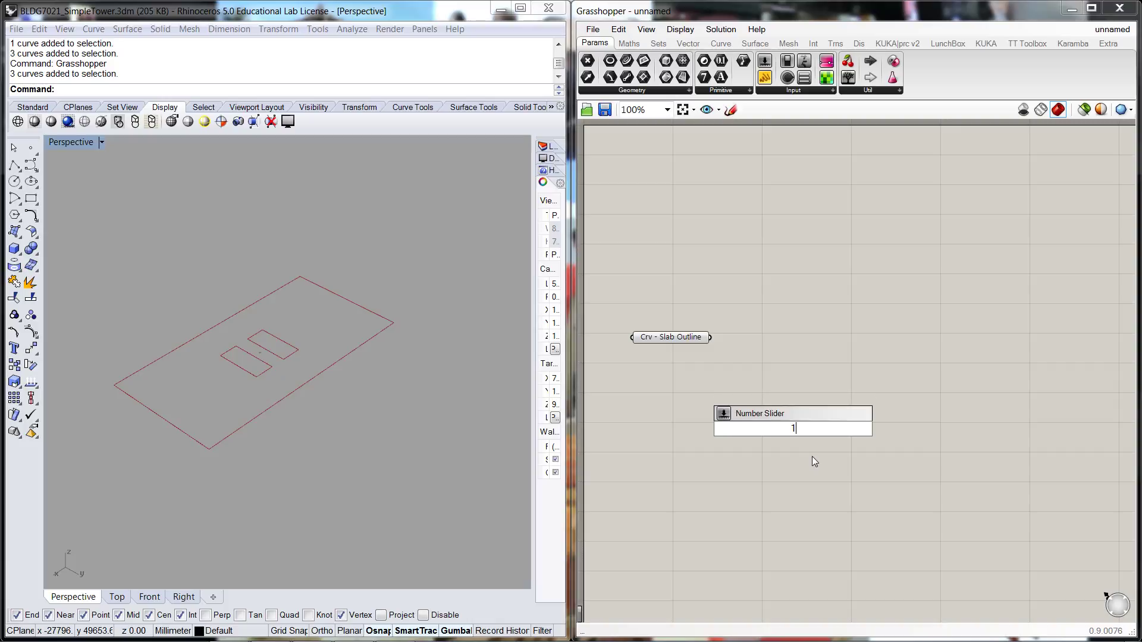
key(Return)
double_click(765, 427)
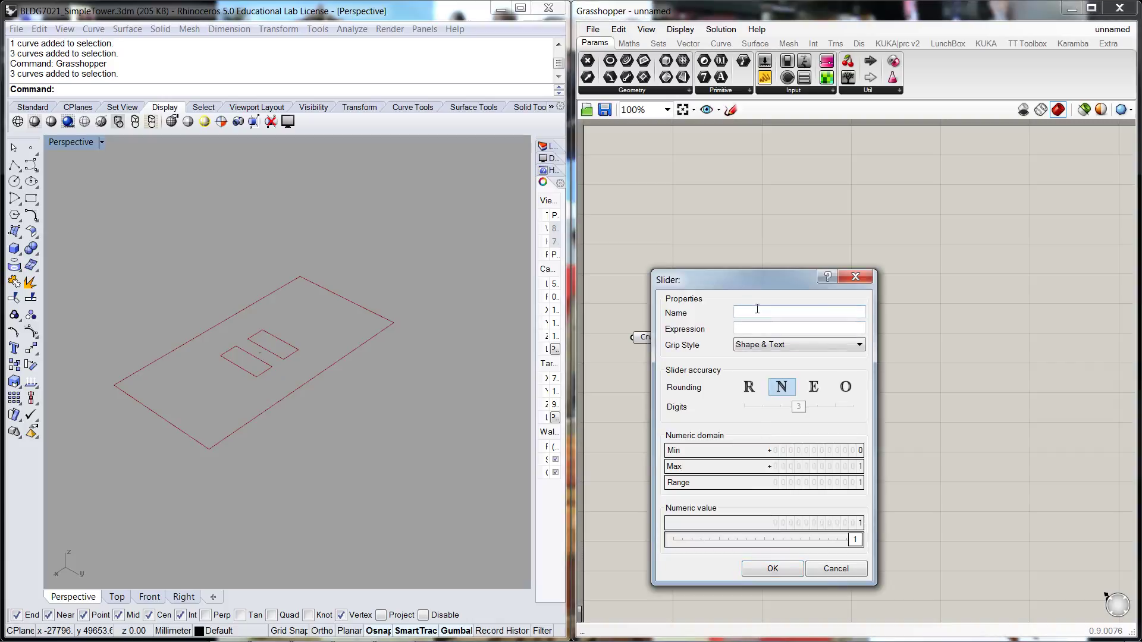
text(Number of Floors)
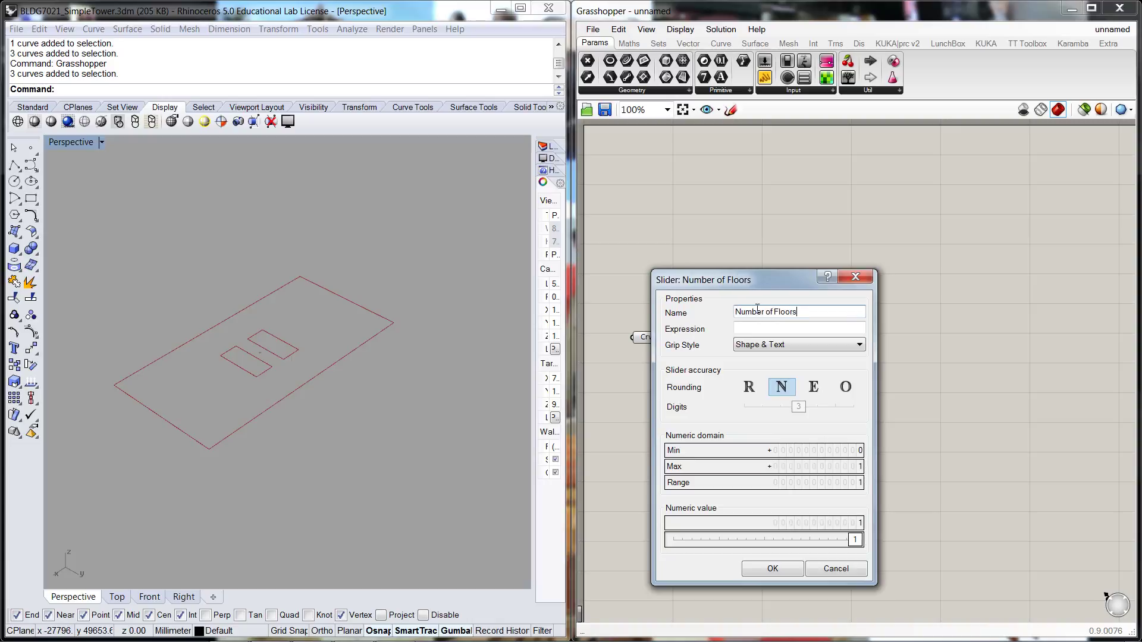
double_click(811, 451)
text(1)
key(Return)
double_click(810, 466)
text(100)
click(773, 568)
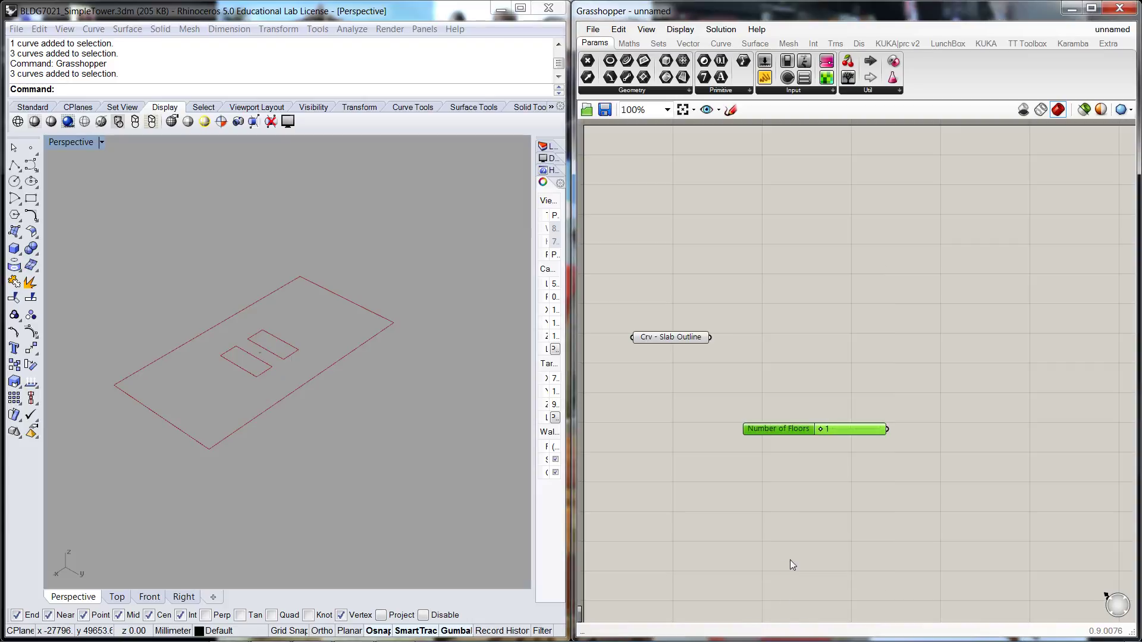
Add a second Number Slider and name it 'Distance Floor to Floor'
click(816, 511)
click(776, 434)
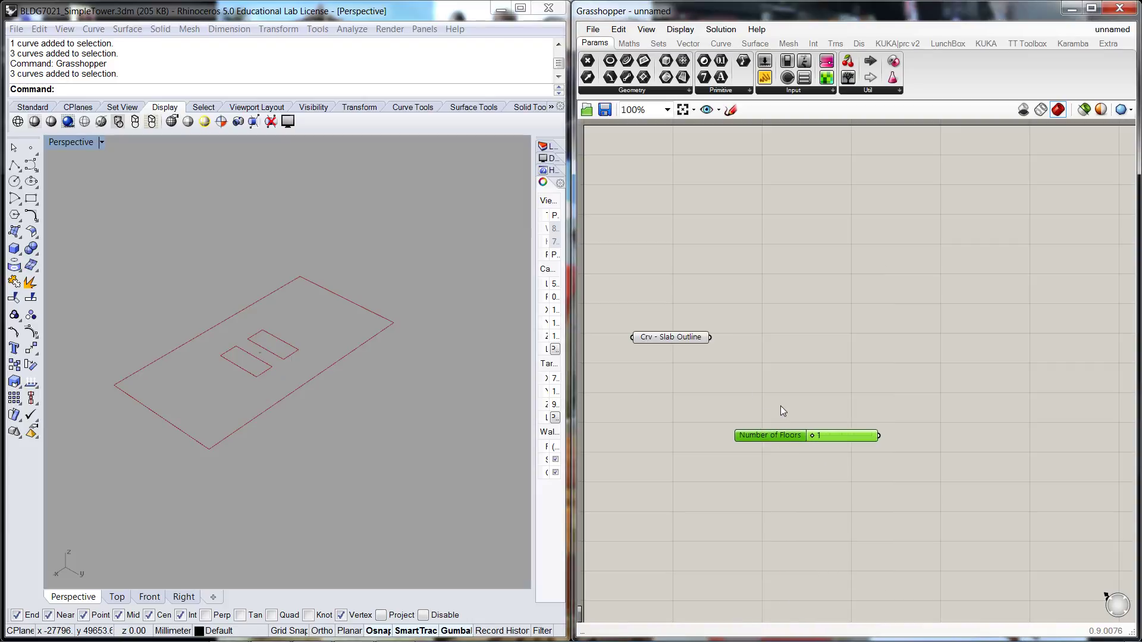
double_click(781, 407)
text(1)
key(Return)
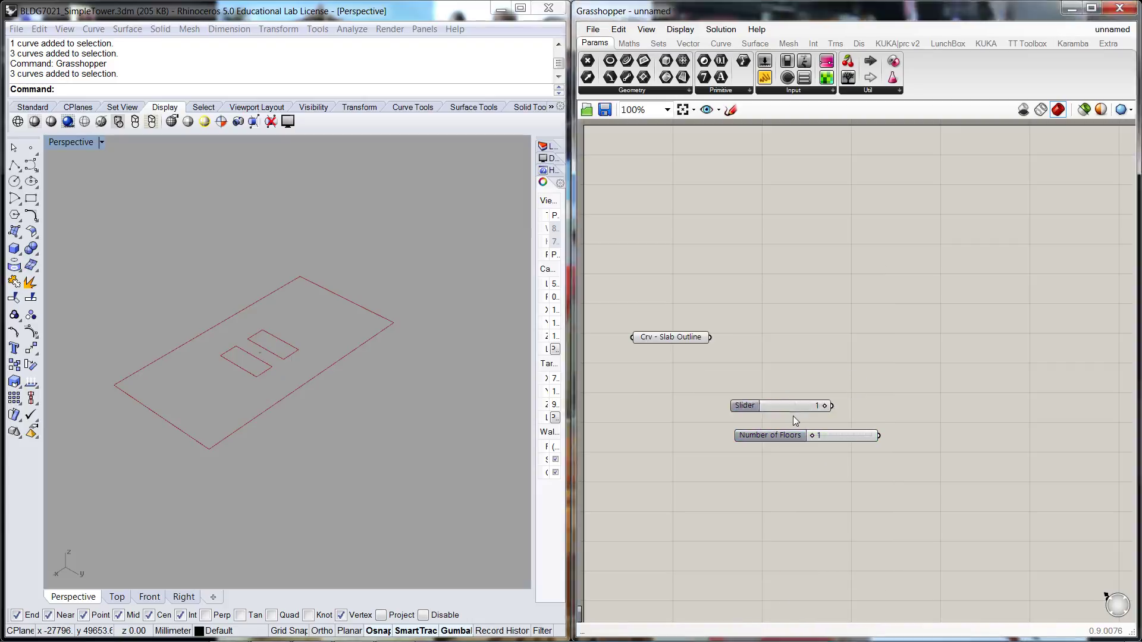
double_click(738, 407)
click(728, 290)
text(Distance Floor to Floor)
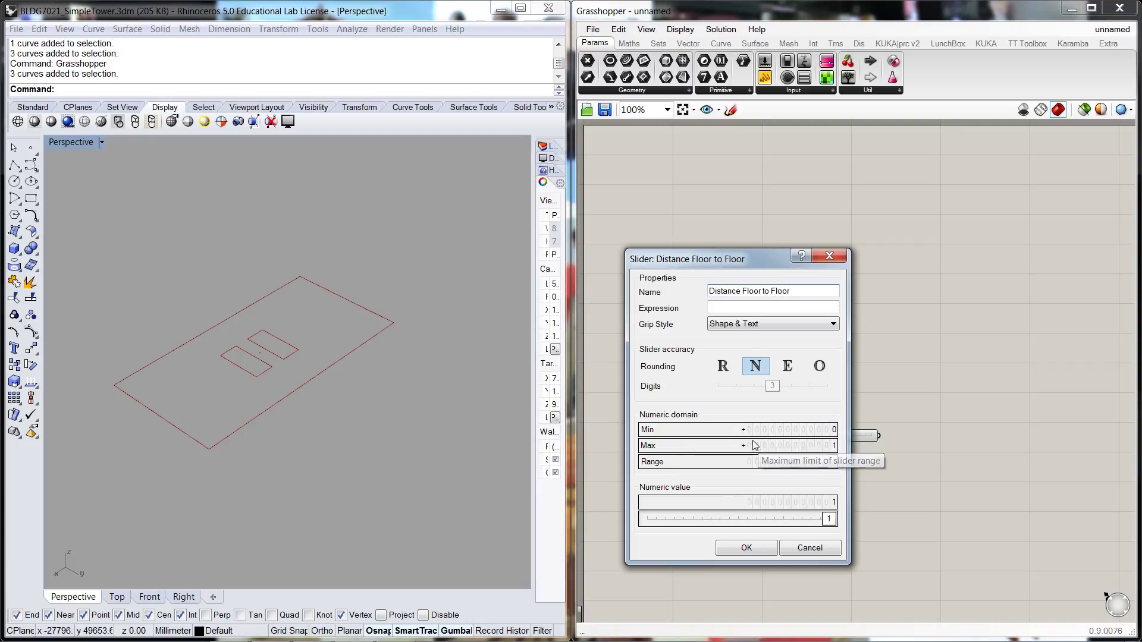
Give Distance Floor to Floor a 3000–5000 range and align it with Number of Floors
double_click(783, 431)
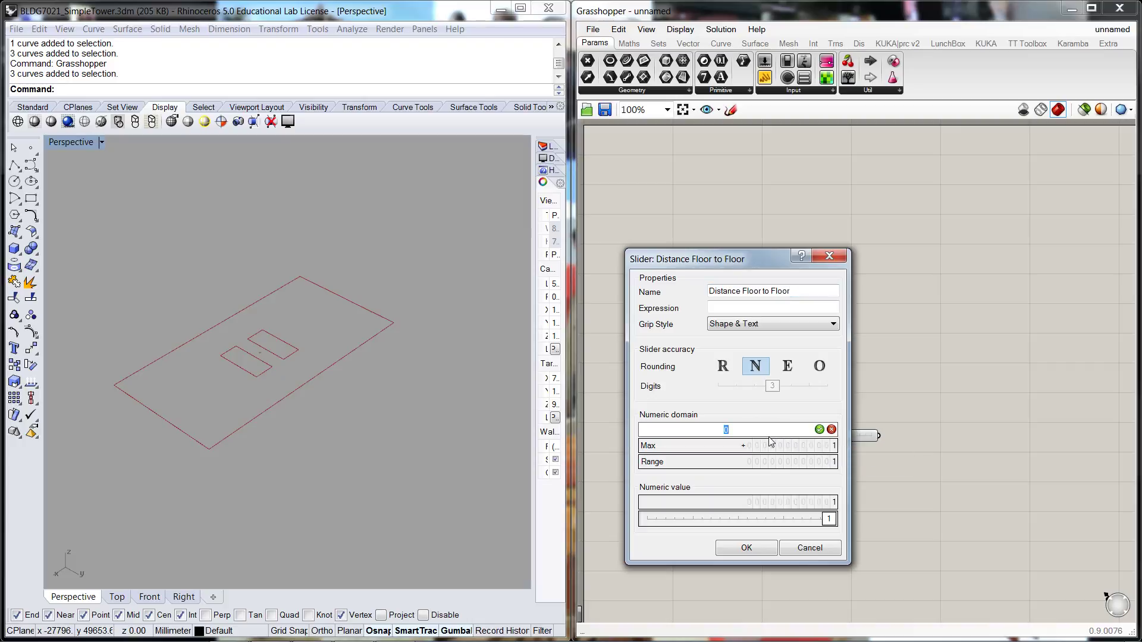
text(3000)
key(Return)
double_click(767, 449)
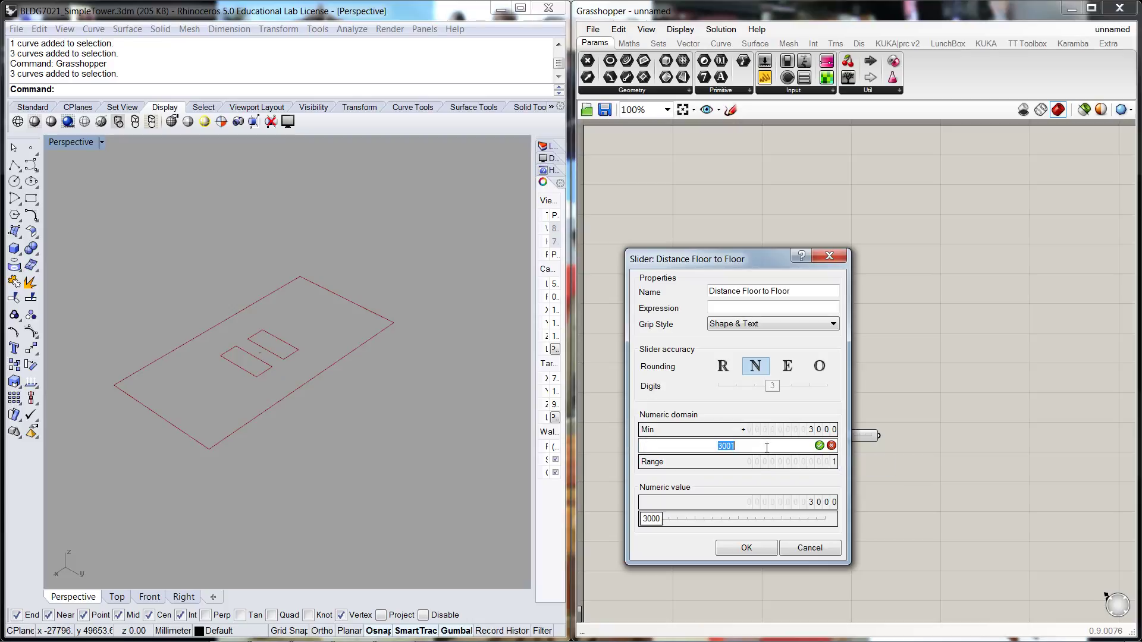
text(5000)
click(741, 547)
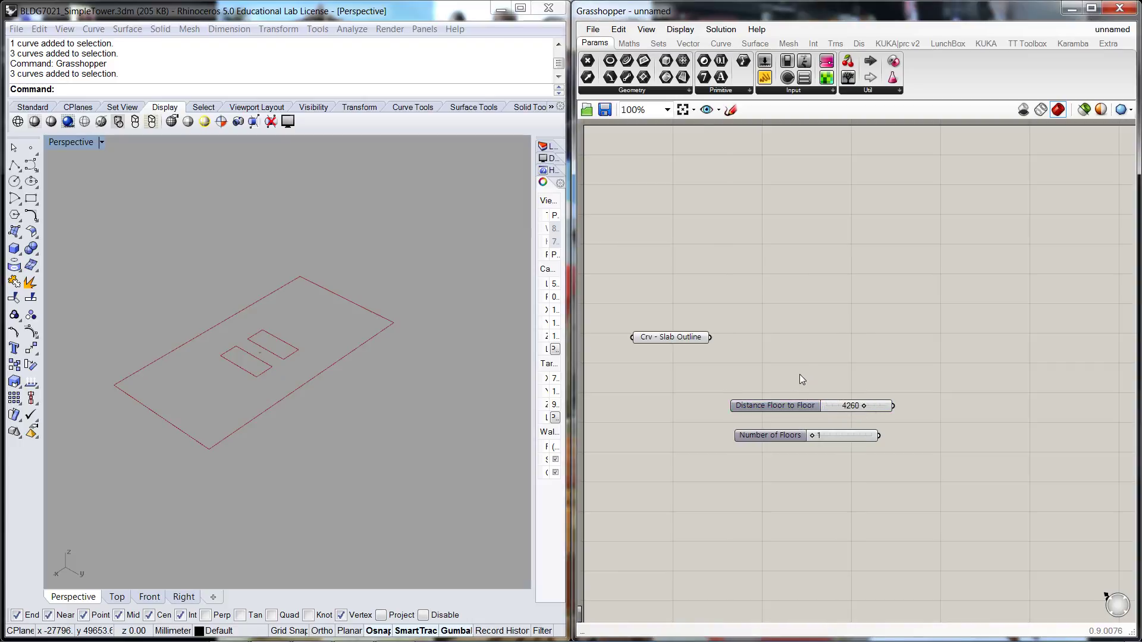
drag(773, 406, 759, 414)
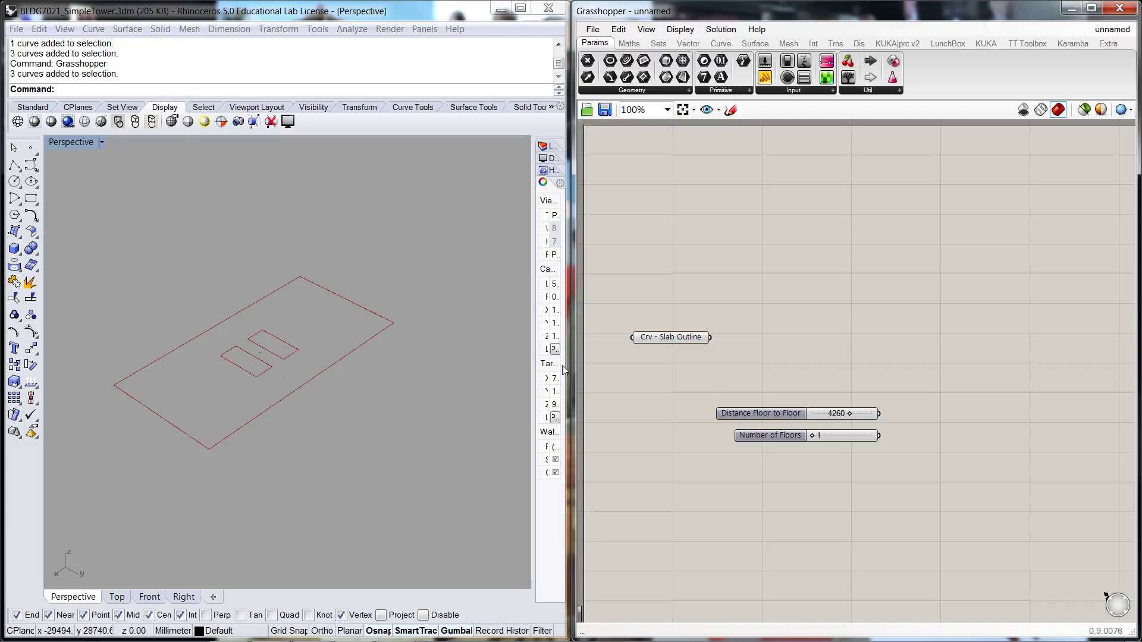
Add a third Number Slider named 'Slab Thickness'
double_click(788, 375)
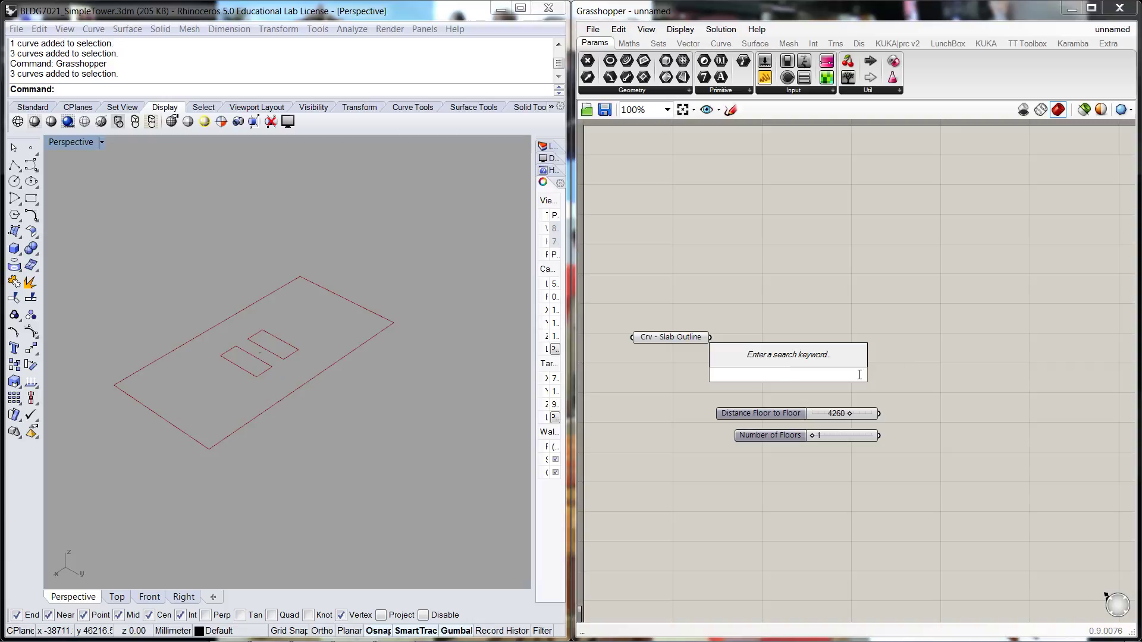
text(1)
key(Return)
double_click(748, 376)
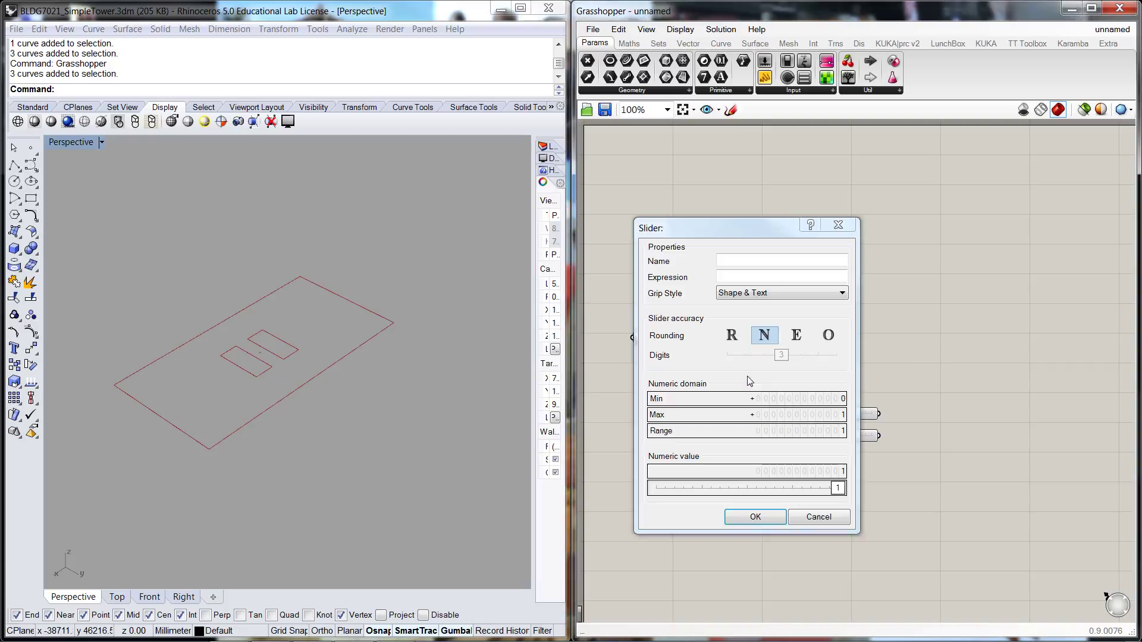
click(747, 260)
text(Slab)
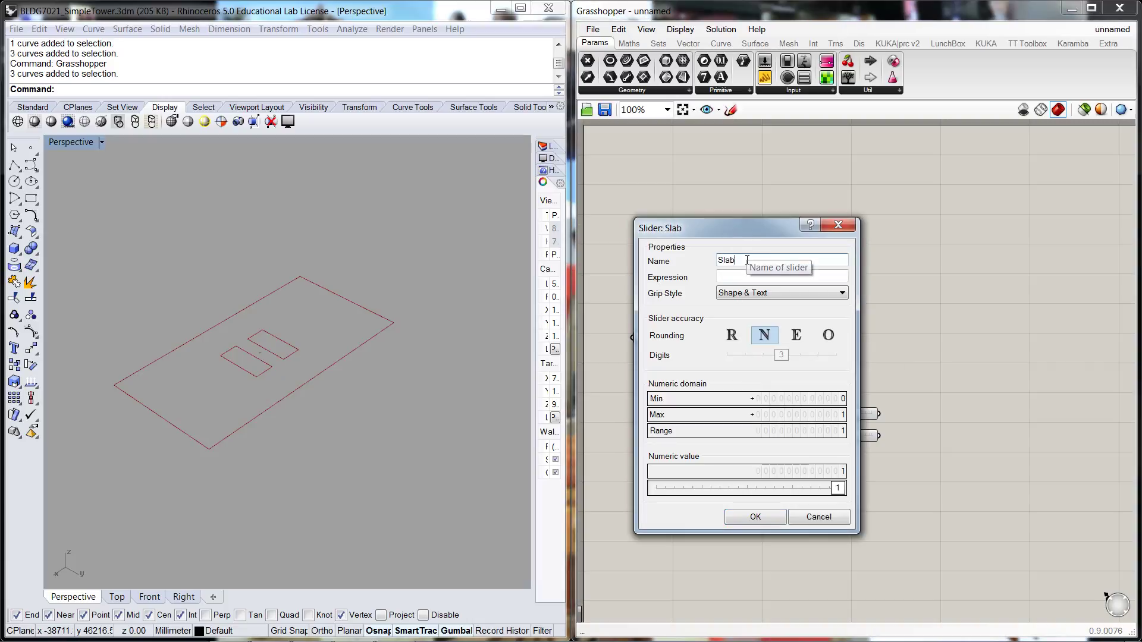
text( Thickness)
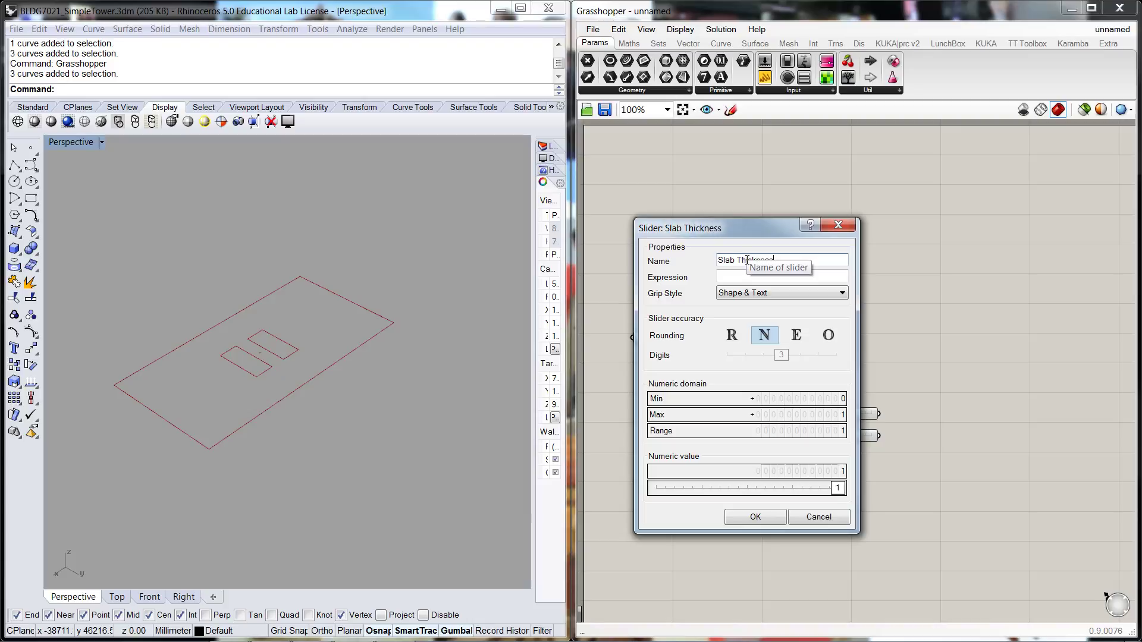
Set the Slab Thickness slider range to minimum -500 and maximum 0
double_click(779, 401)
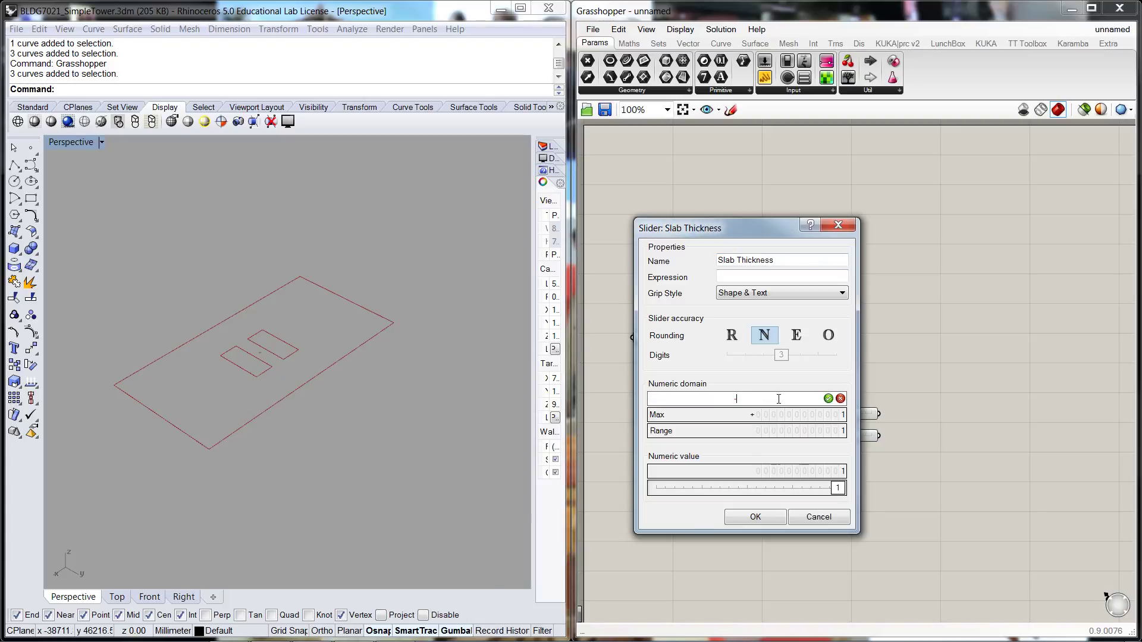
text(-500)
key(Return)
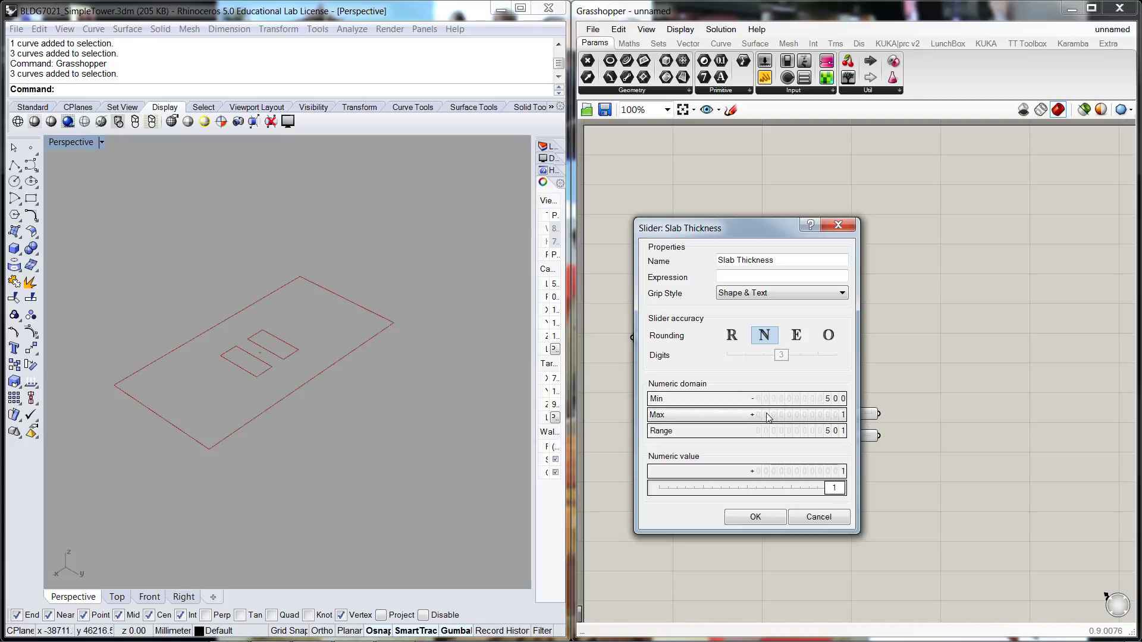
double_click(768, 416)
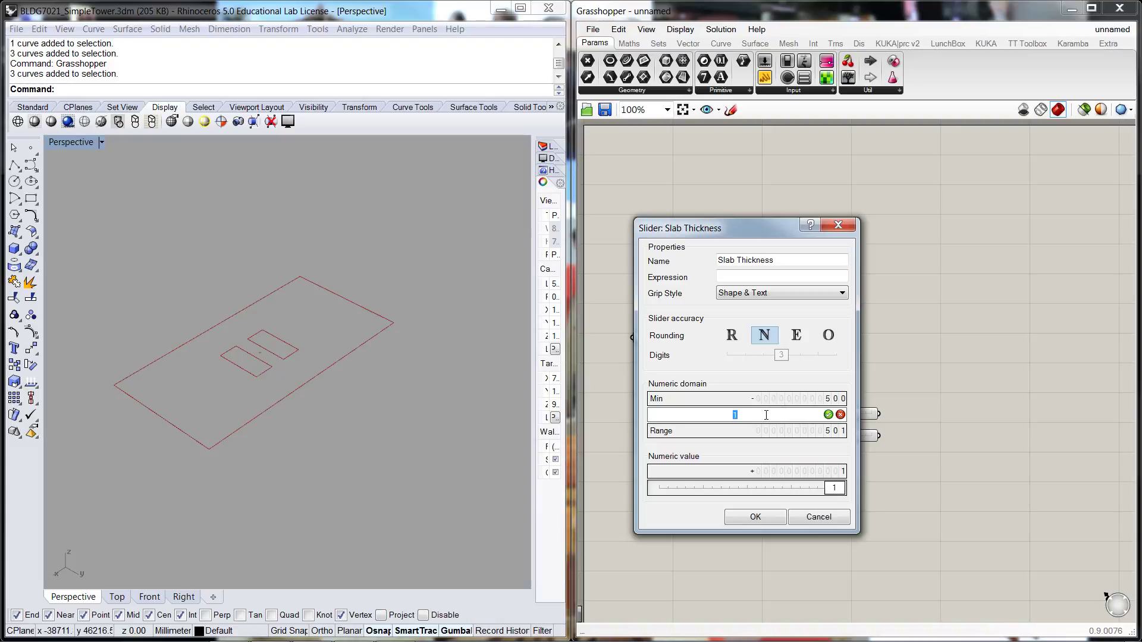
text(0)
key(Return)
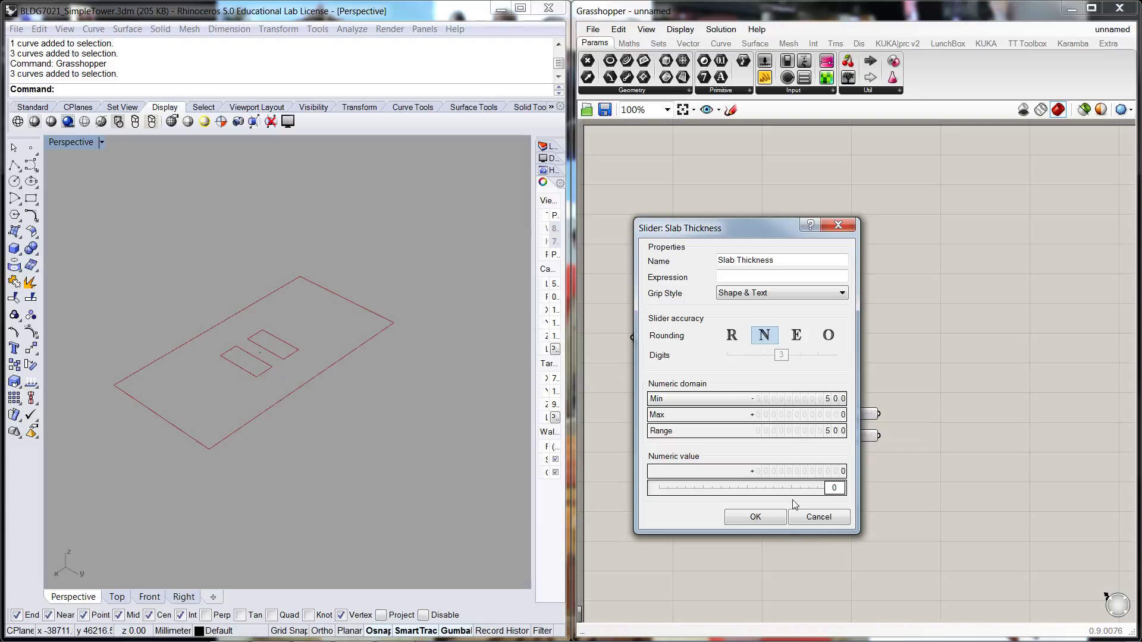
click(756, 517)
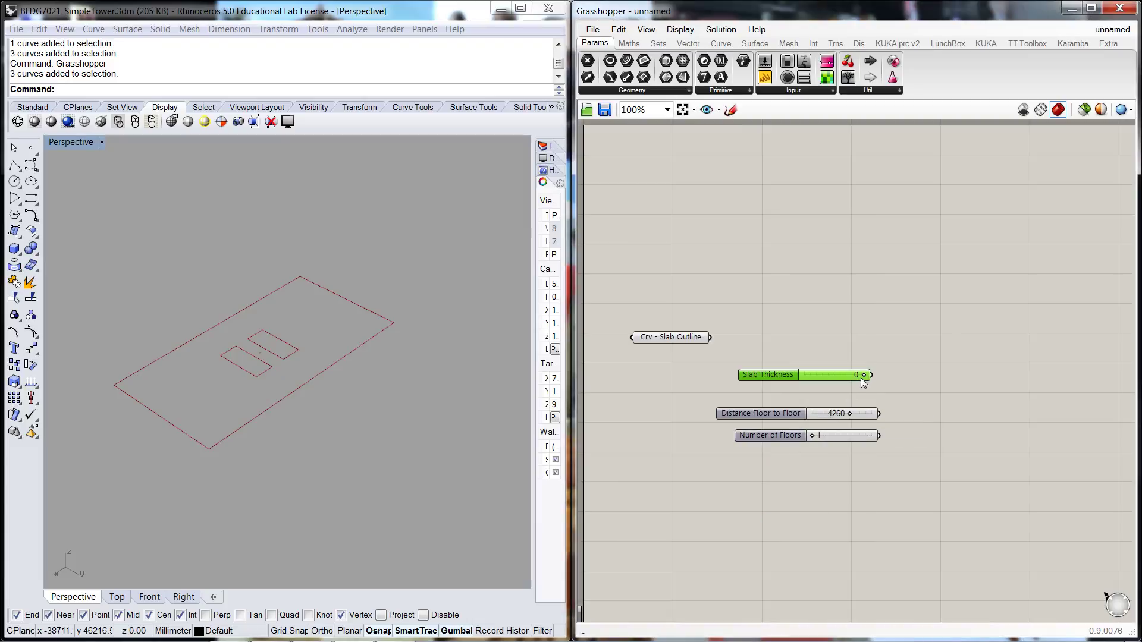
Set Slab Thickness to -320 and stack the three sliders neatly
drag(864, 376, 844, 377)
mouse_move(810, 413)
mouse_down()
mouse_move(805, 397)
mouse_move(794, 419)
mouse_up()
click(805, 419)
click(802, 459)
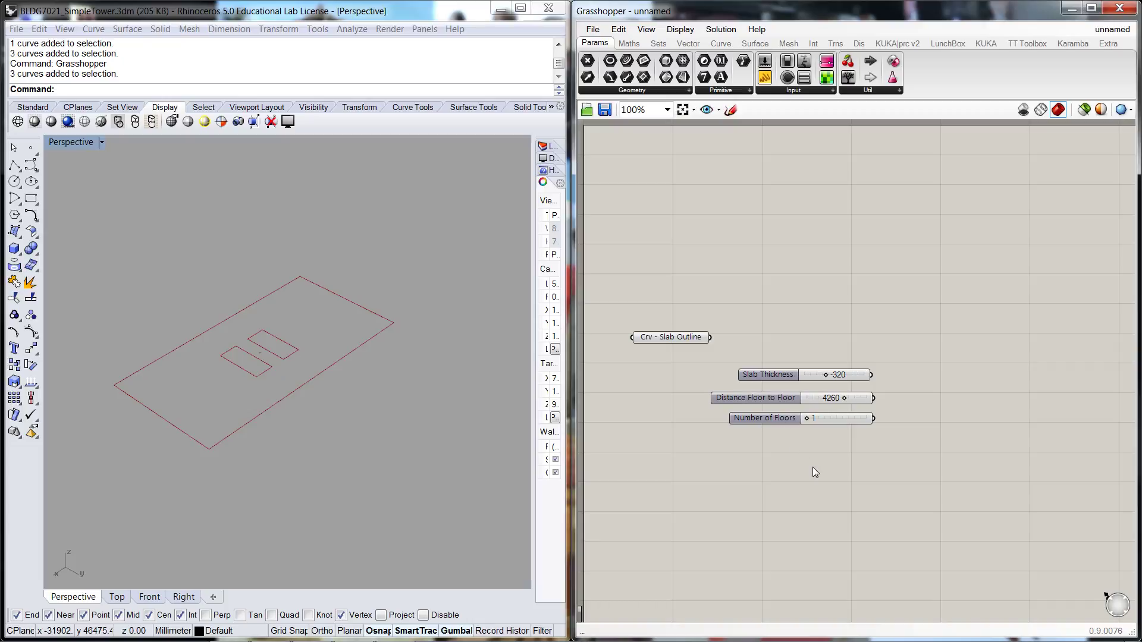
scroll(813, 468, down, 1)
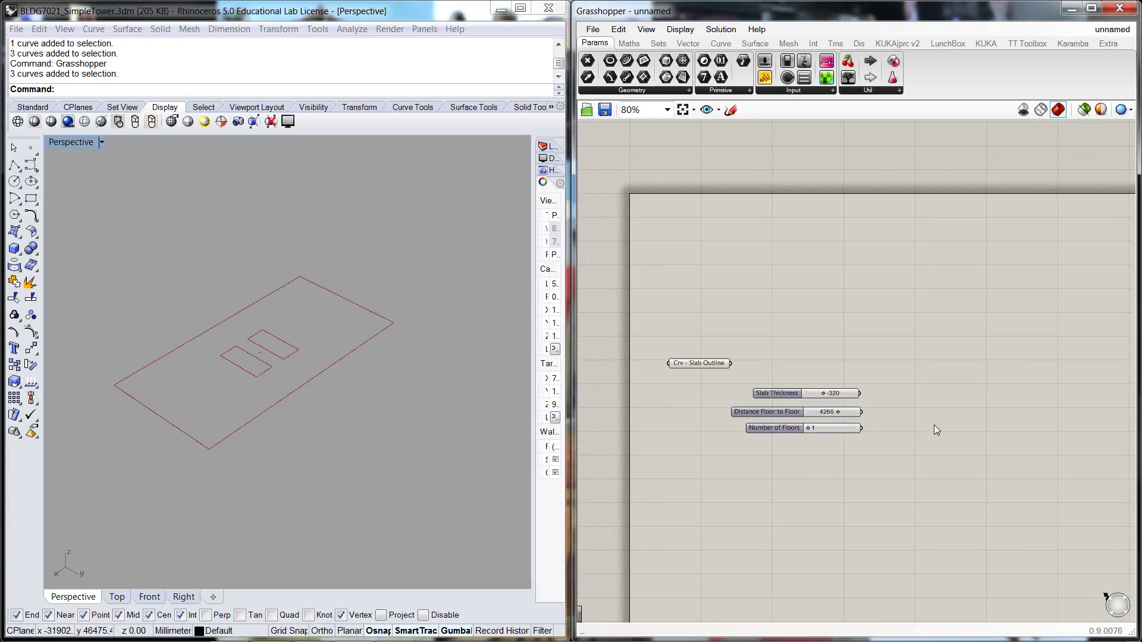
Add a Boundary Surfaces component and wire Crv - Slab Outline into its E input
right_drag(933, 426, 898, 392)
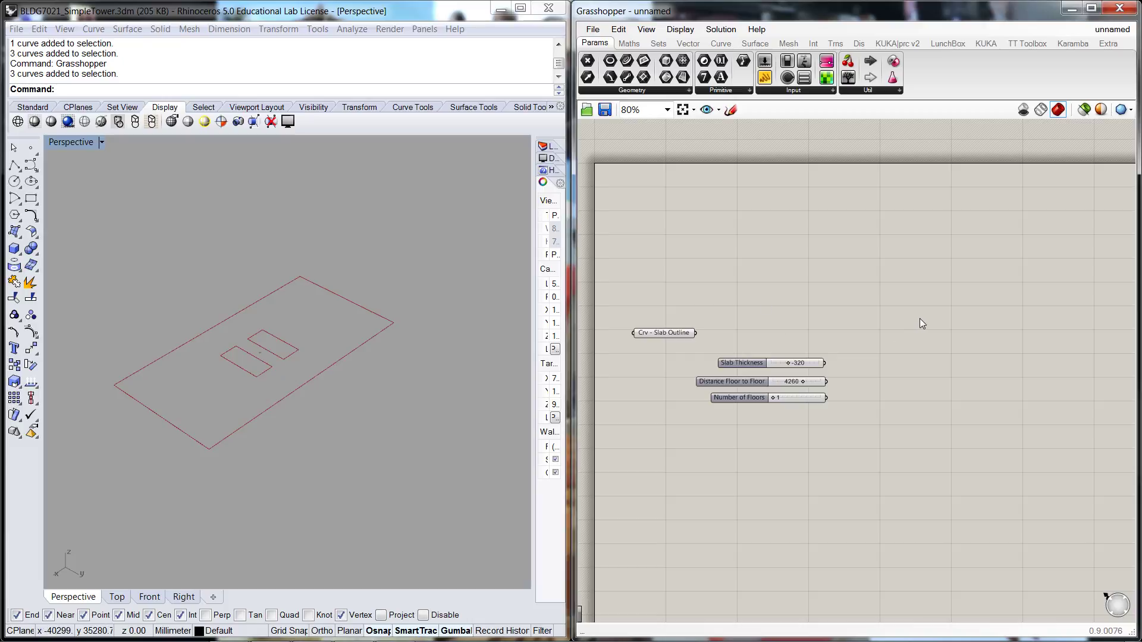
click(755, 44)
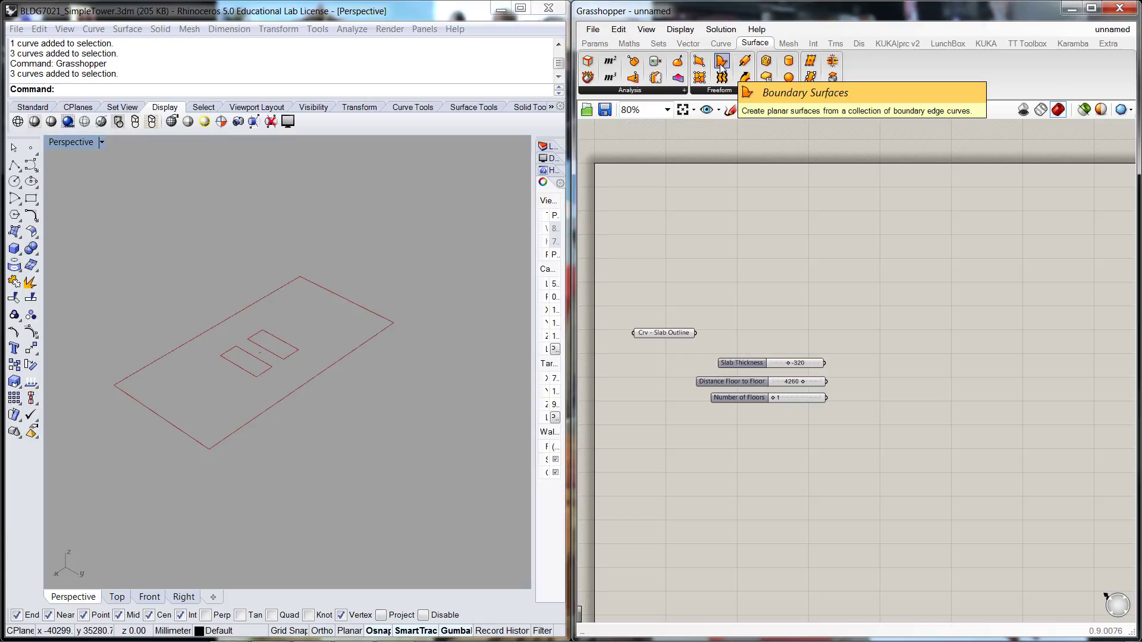
drag(721, 63, 901, 342)
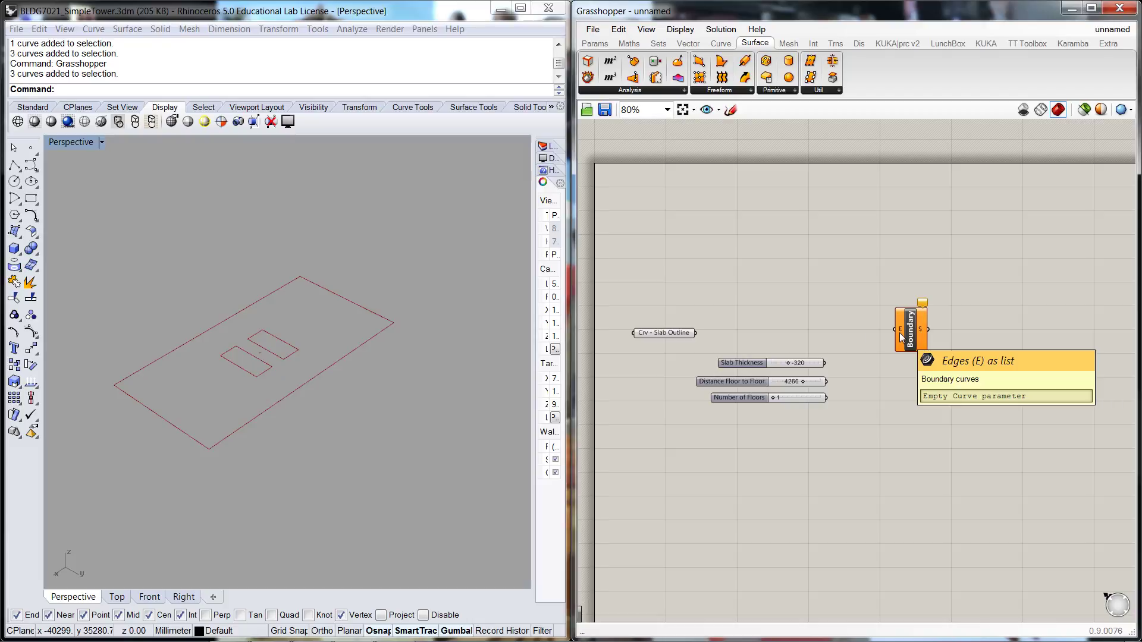
drag(696, 334, 895, 329)
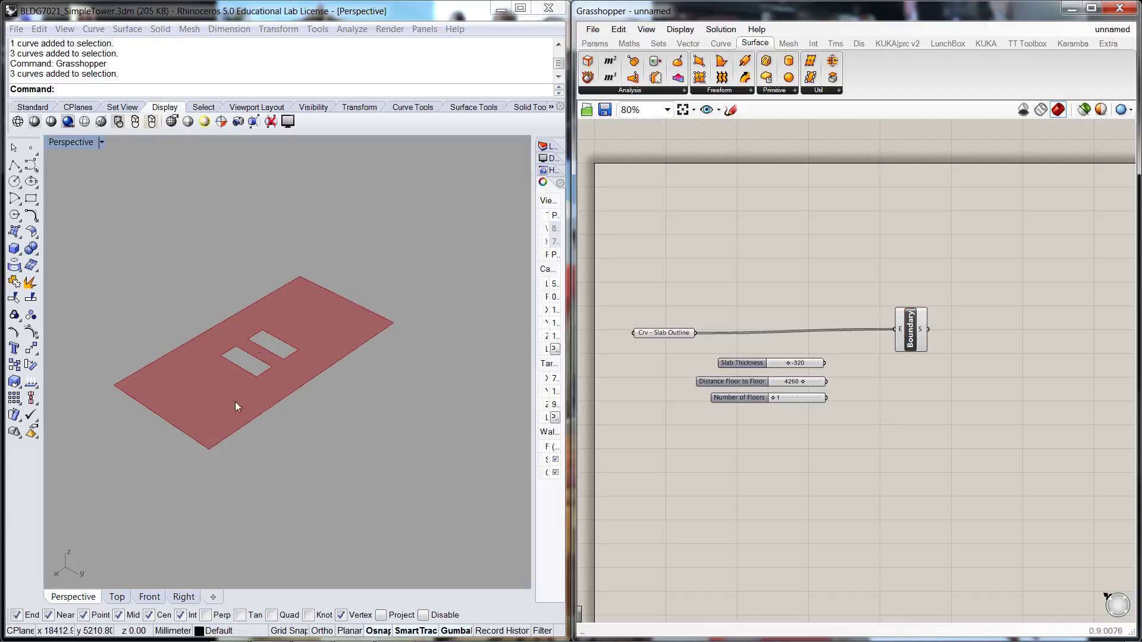
drag(910, 329, 915, 333)
Place an Extrude component beside Boundary Surfaces via the 'extr' search
click(918, 377)
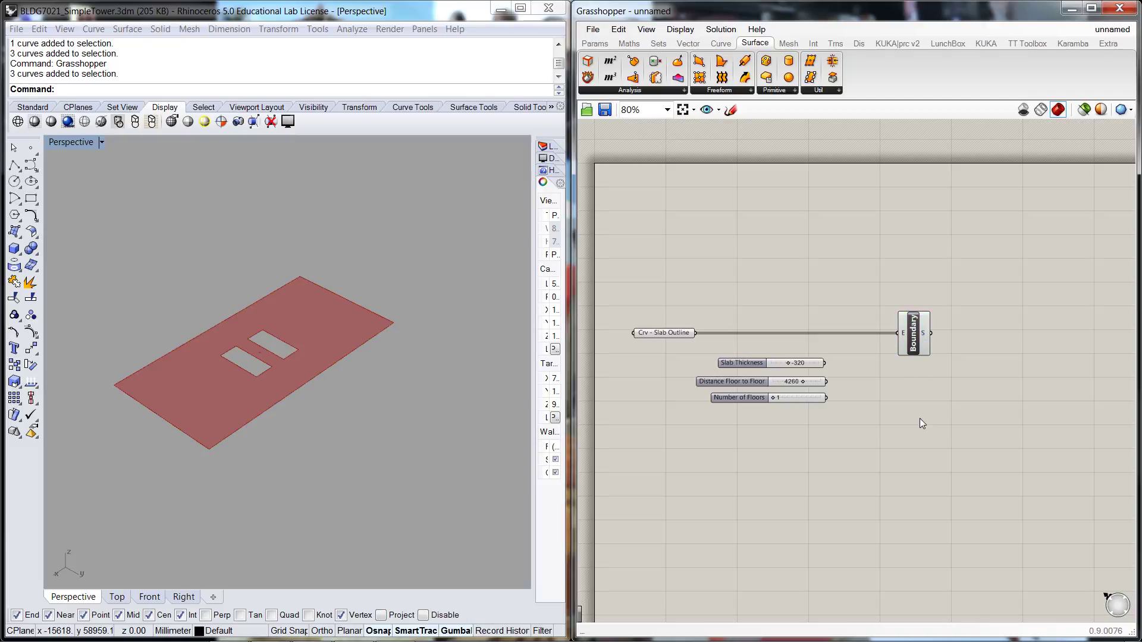
right_drag(920, 419, 901, 377)
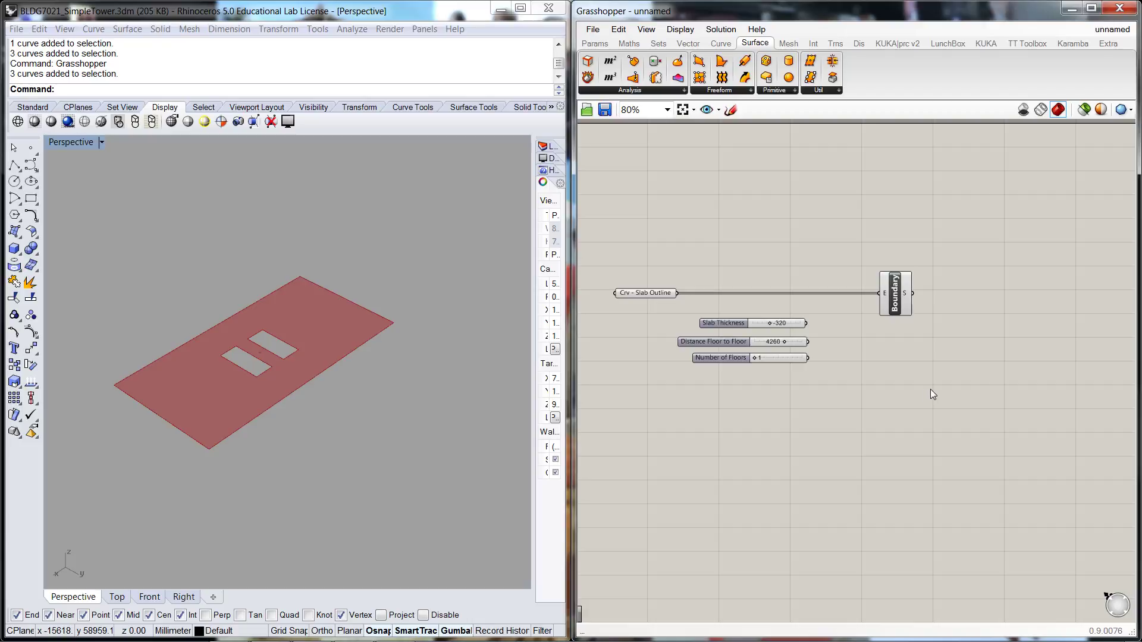
double_click(966, 296)
text(extr)
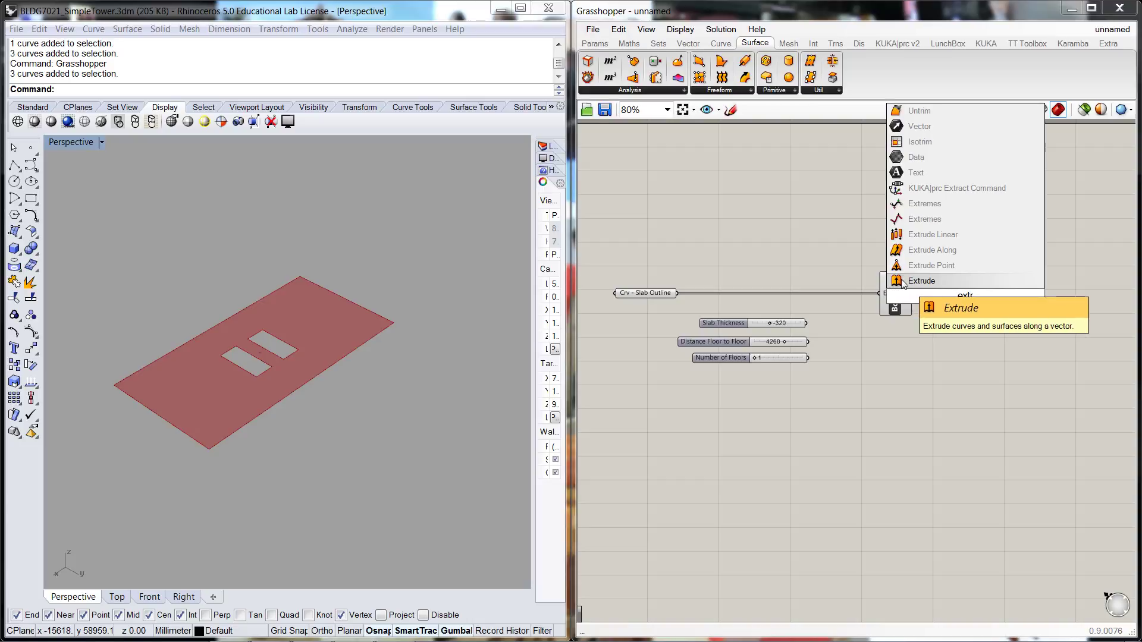
click(902, 281)
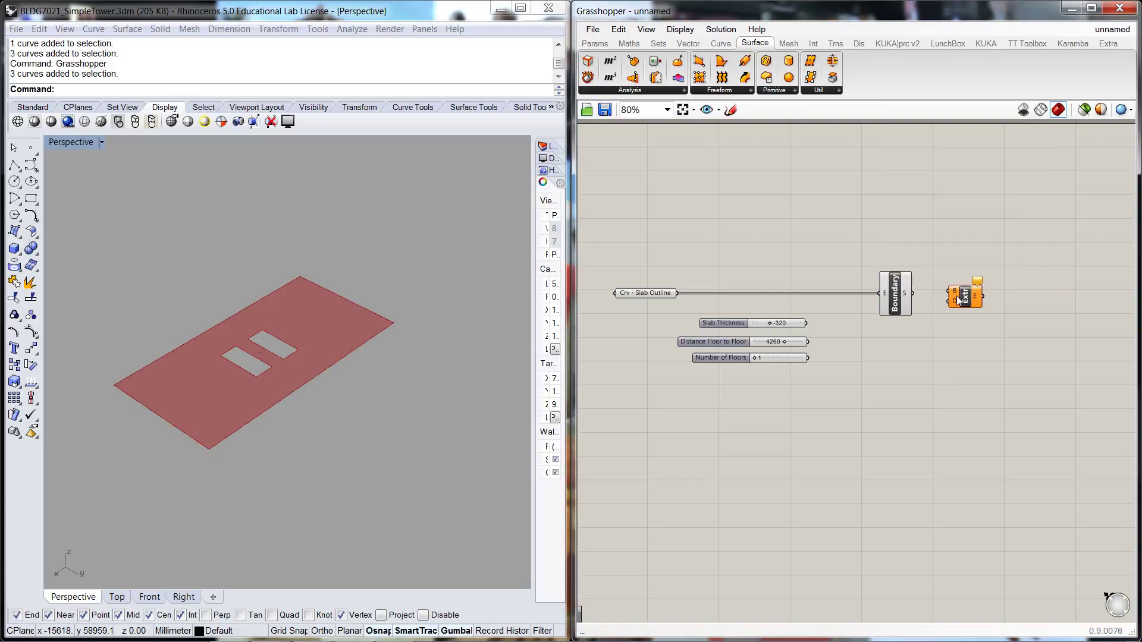
click(967, 326)
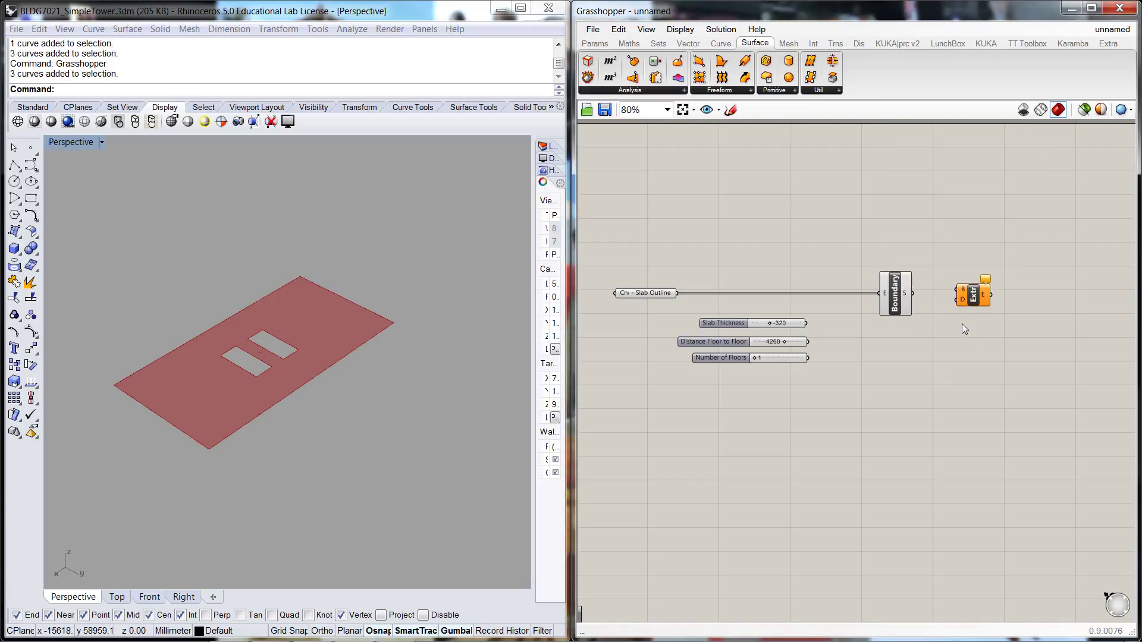
Search for 'mo' and cancel the search without adding a component
double_click(973, 232)
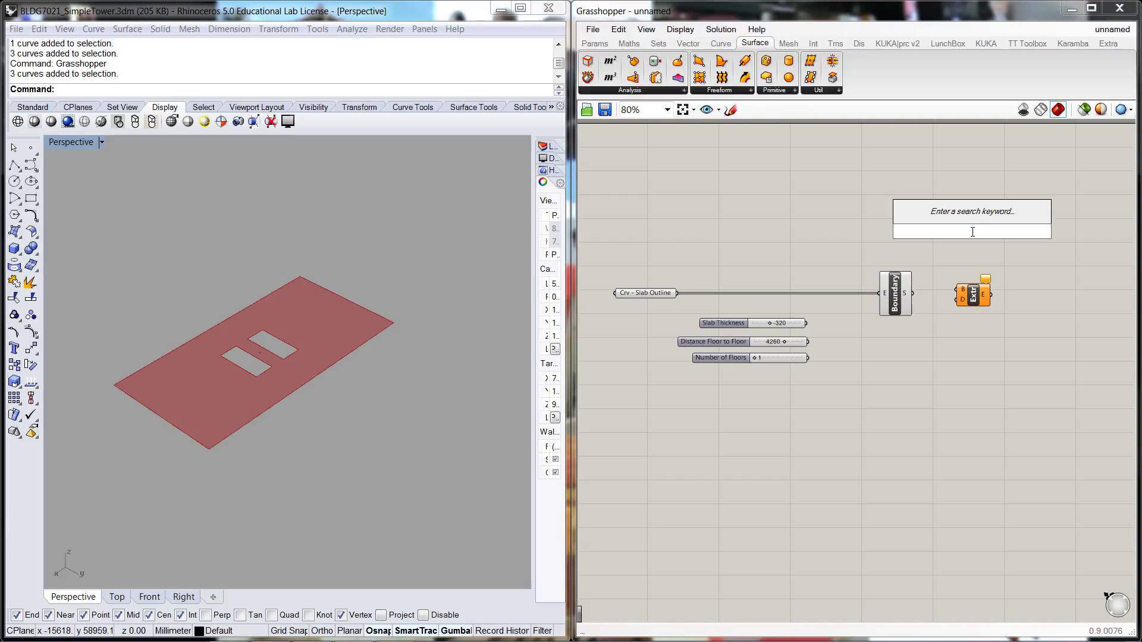
text(mo)
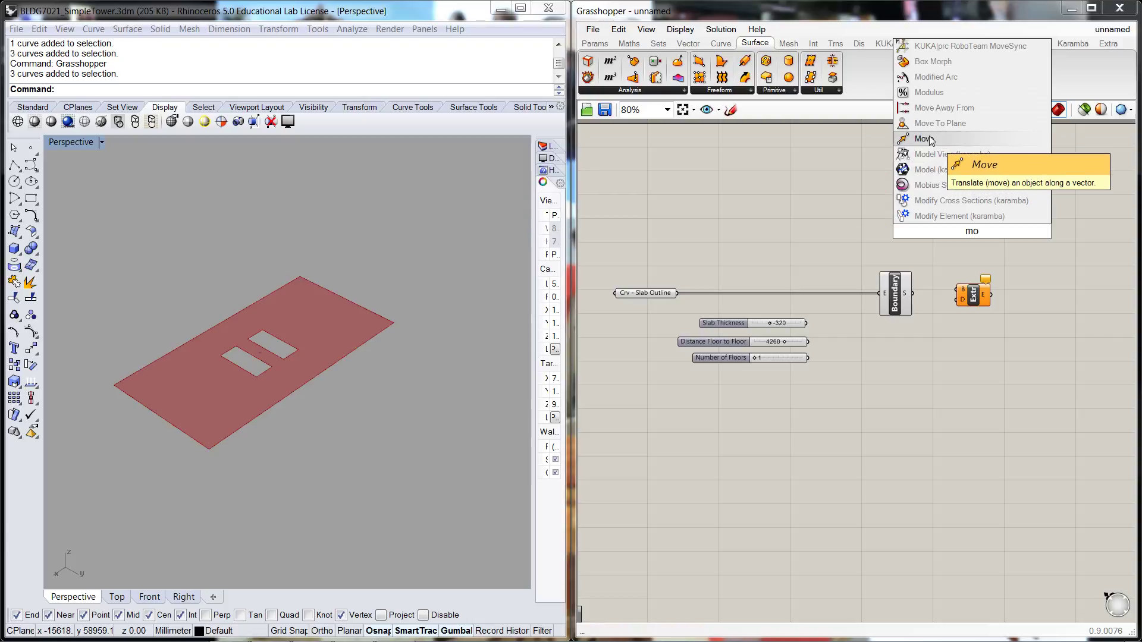
key(Escape)
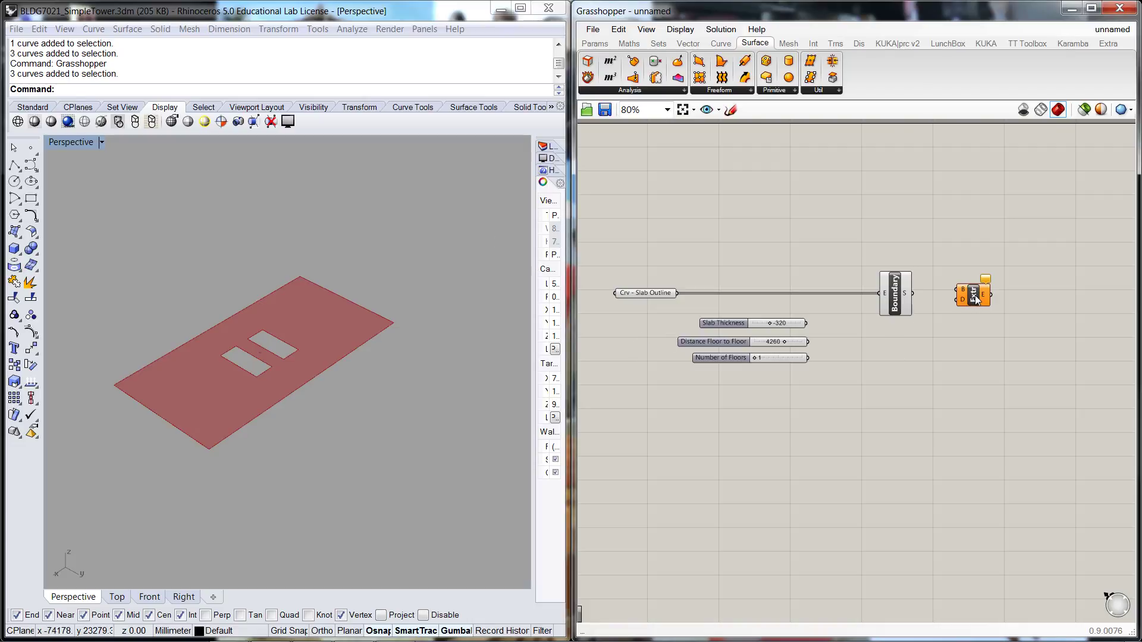
mouse_move(976, 299)
Wire the boundary surface into Extrude's base and Slab Thickness into its D input
drag(973, 299, 979, 304)
scroll(976, 307, up, 2)
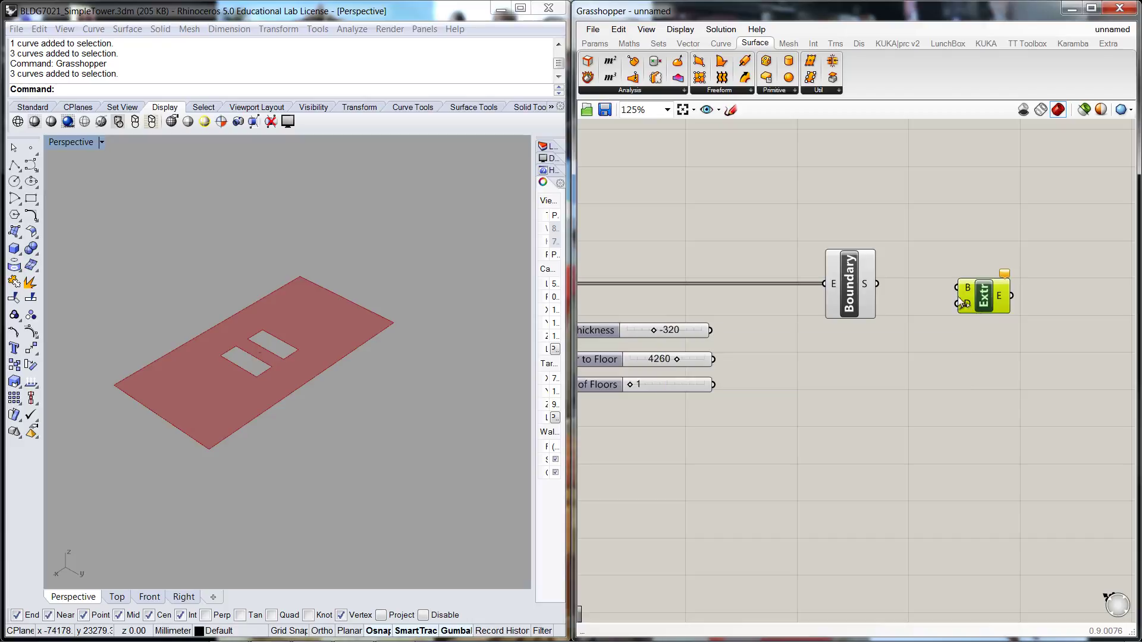
mouse_move(969, 288)
drag(877, 285, 991, 301)
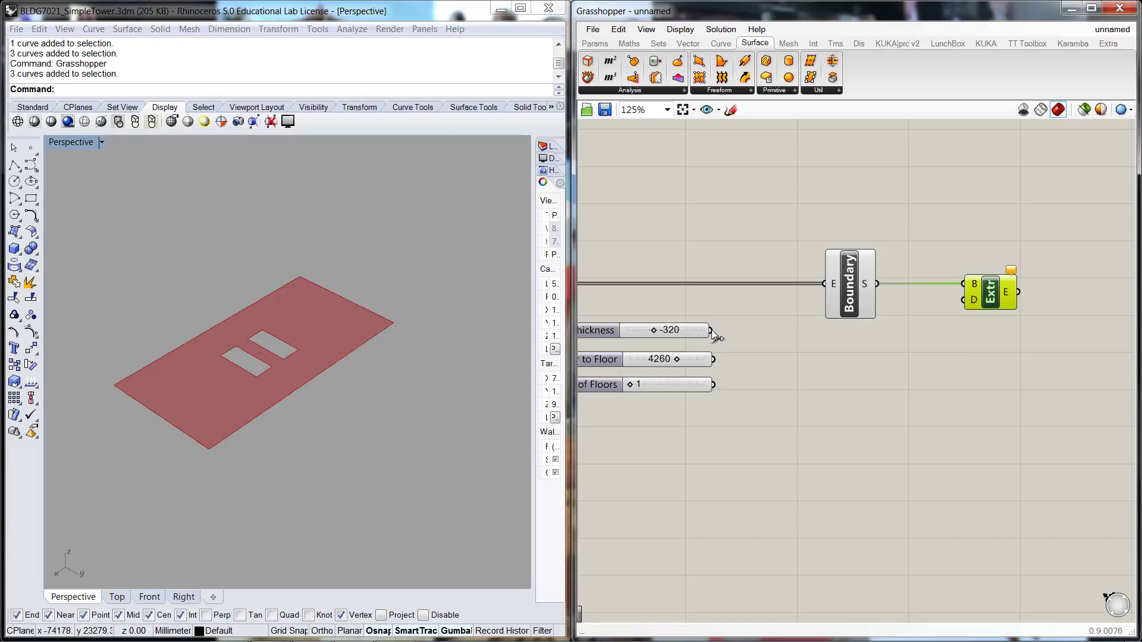
drag(711, 329, 964, 299)
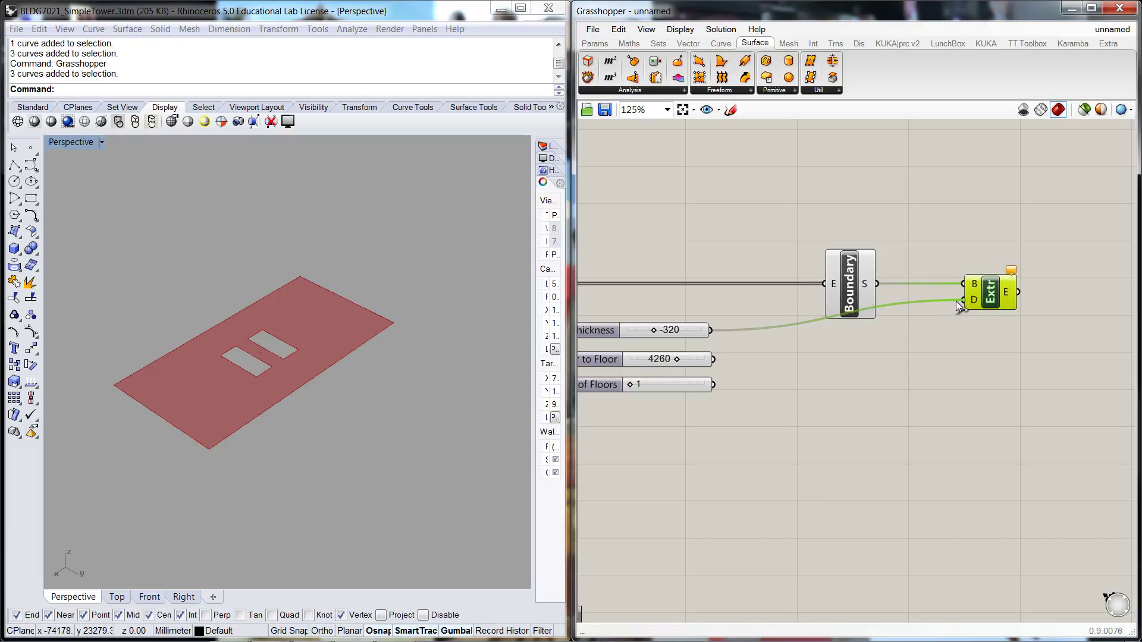
click(948, 366)
Change Slab Thickness to -412 and tidy the Extrude and Slab Outline layout
scroll(393, 327, up, 5)
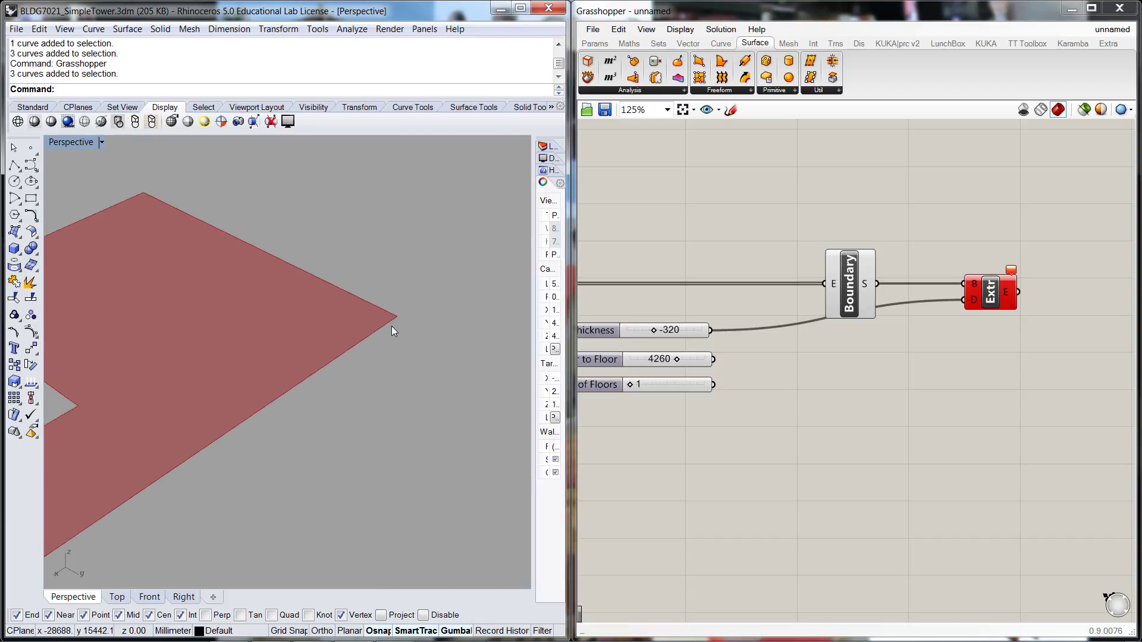
scroll(391, 325, up, 2)
drag(653, 330, 640, 330)
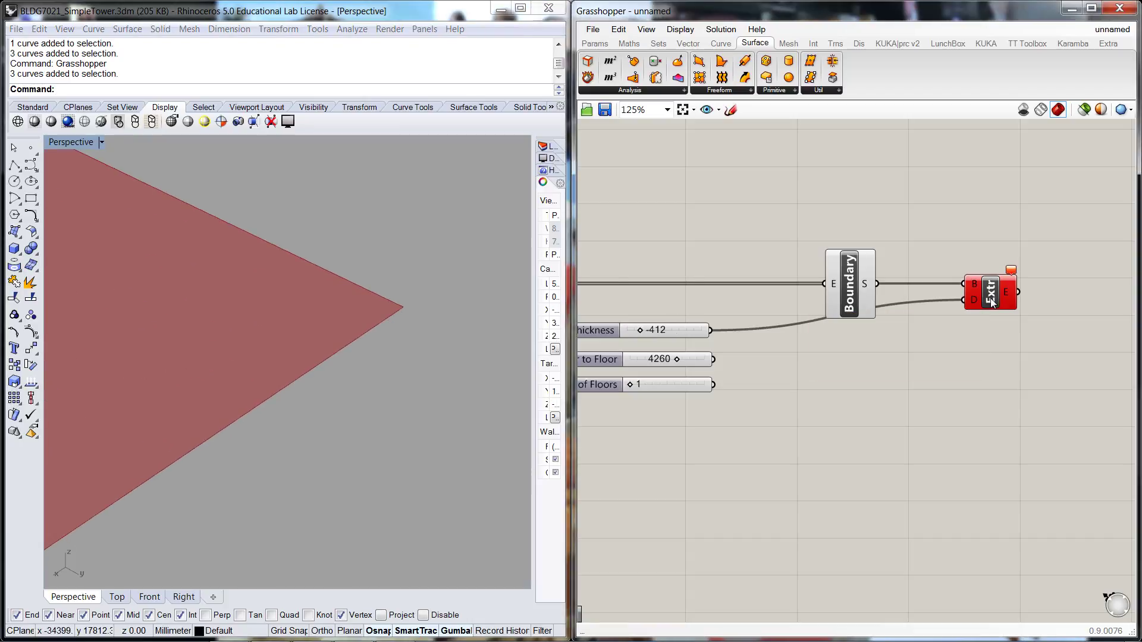
drag(991, 298, 1008, 298)
click(1004, 320)
scroll(955, 356, down, 1)
click(388, 369)
scroll(388, 369, down, 1)
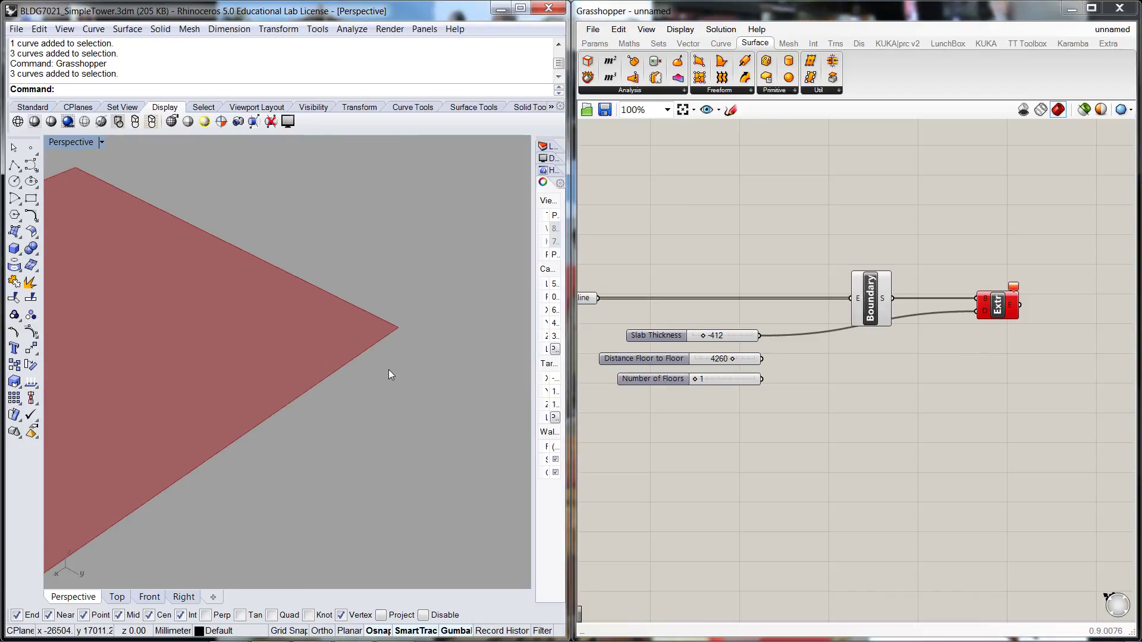
right_drag(825, 390, 879, 362)
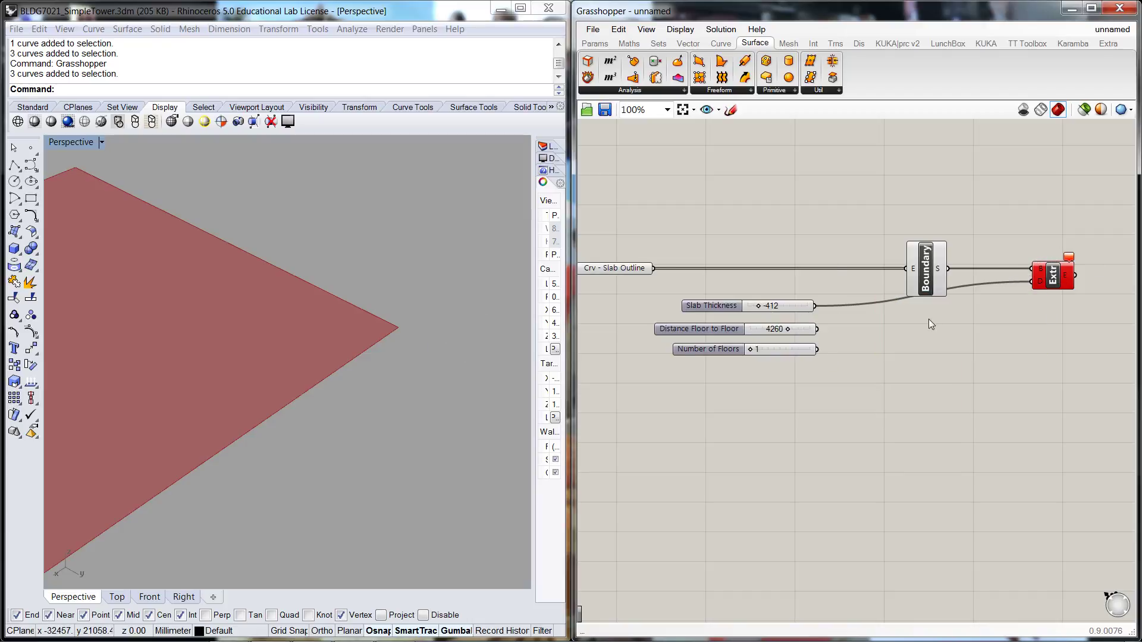
drag(1051, 276, 1047, 296)
Add a Unit Z component and feed Slab Thickness into its F input
double_click(976, 338)
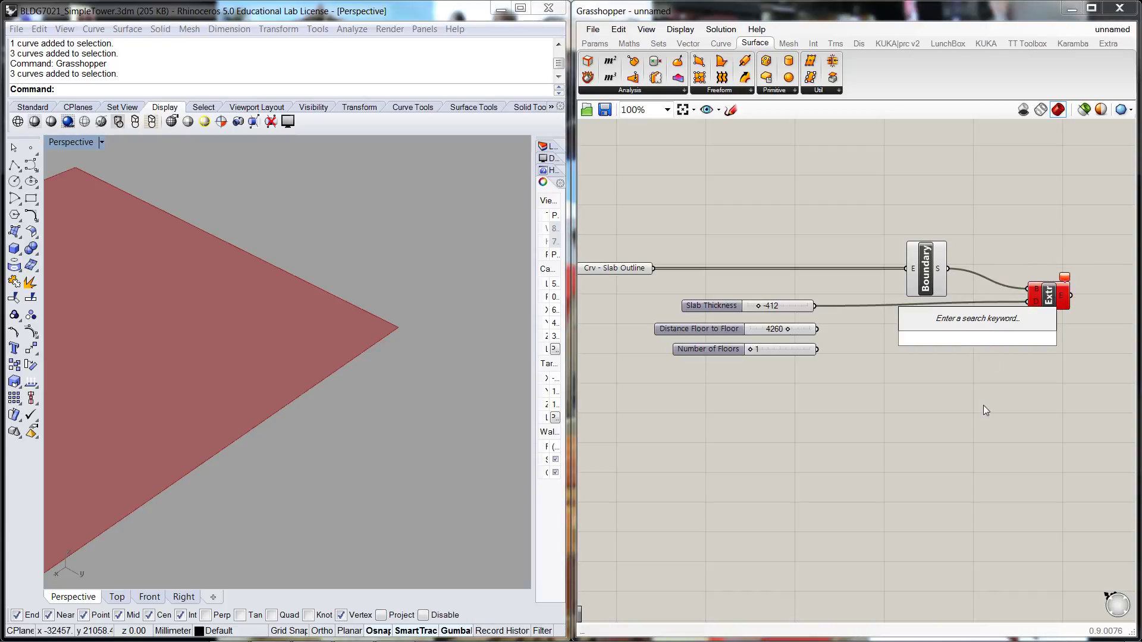
text(Unit Z)
key(Return)
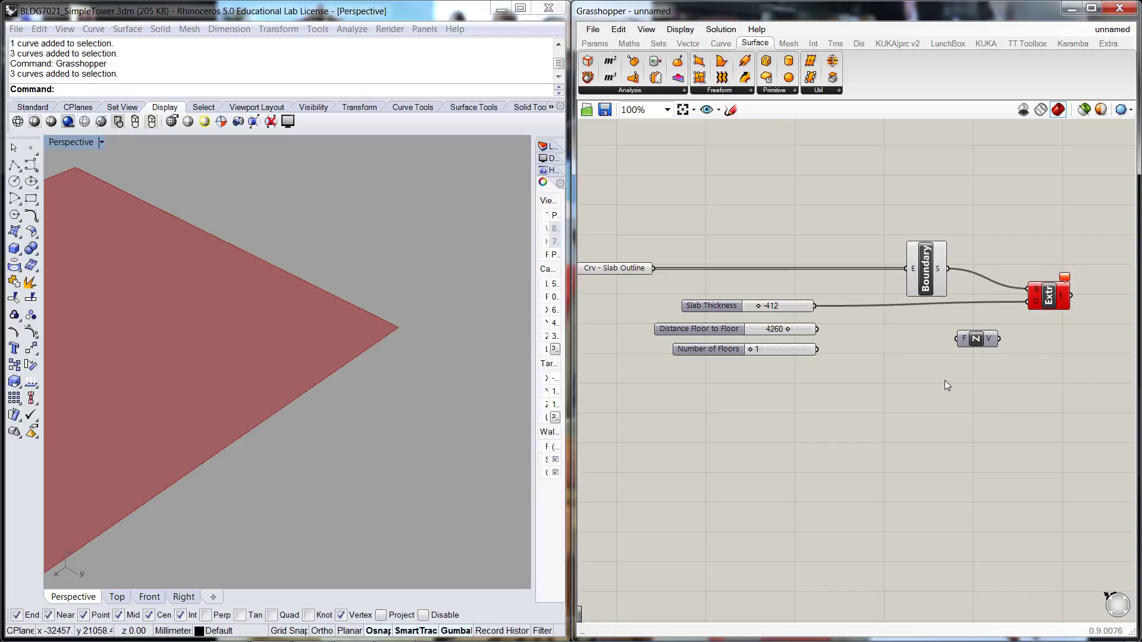
drag(971, 343, 959, 323)
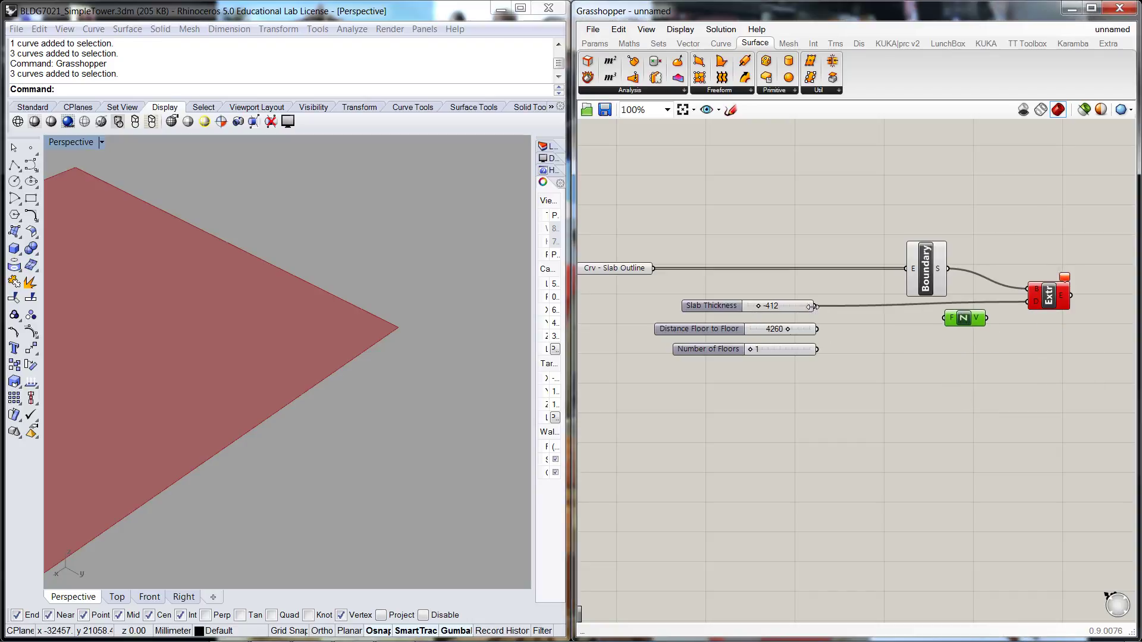
drag(816, 306, 1027, 302)
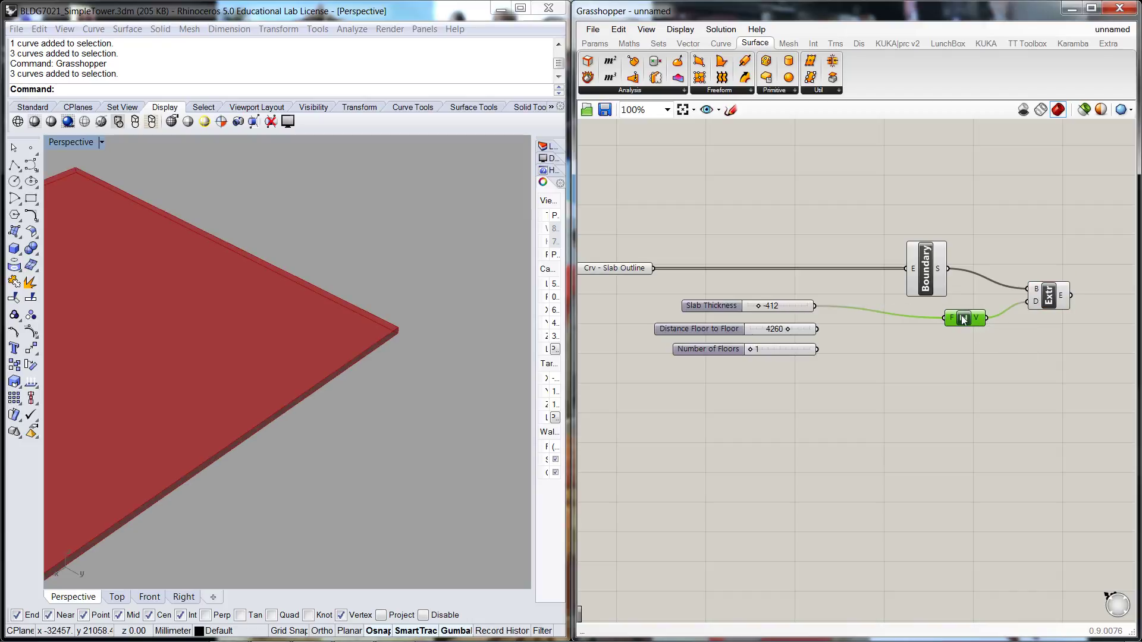
drag(963, 319, 957, 316)
Orbit Rhino to view the slab edge-on and adjust Slab Thickness to -337
click(930, 384)
click(470, 386)
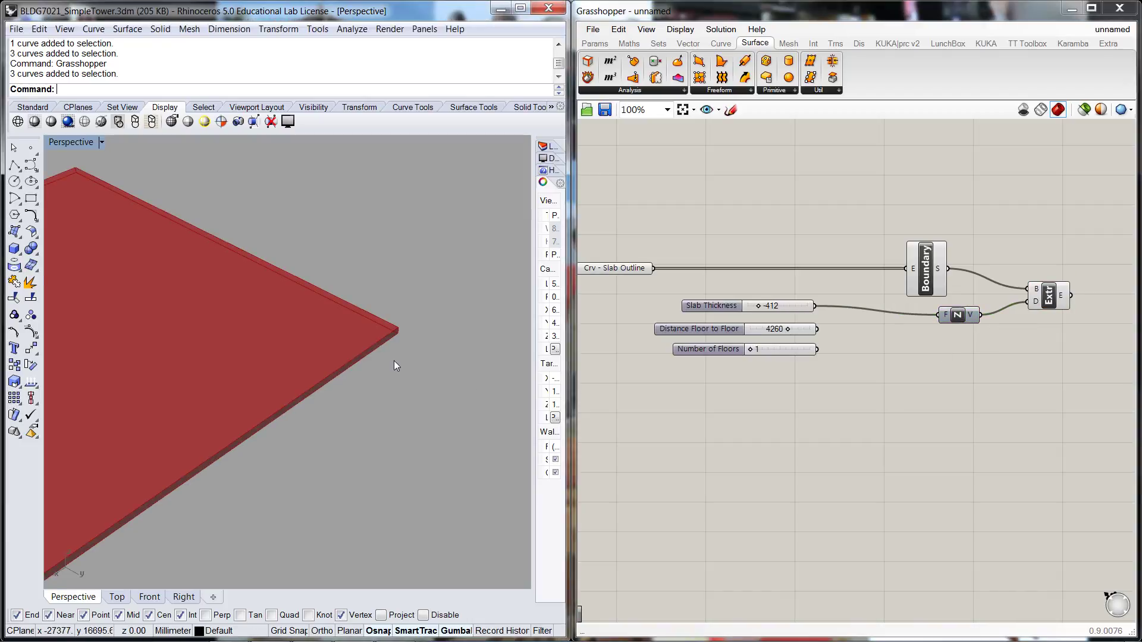
scroll(394, 360, down, 2)
mouse_move(378, 369)
right_down()
mouse_move(378, 332)
mouse_move(383, 383)
right_up()
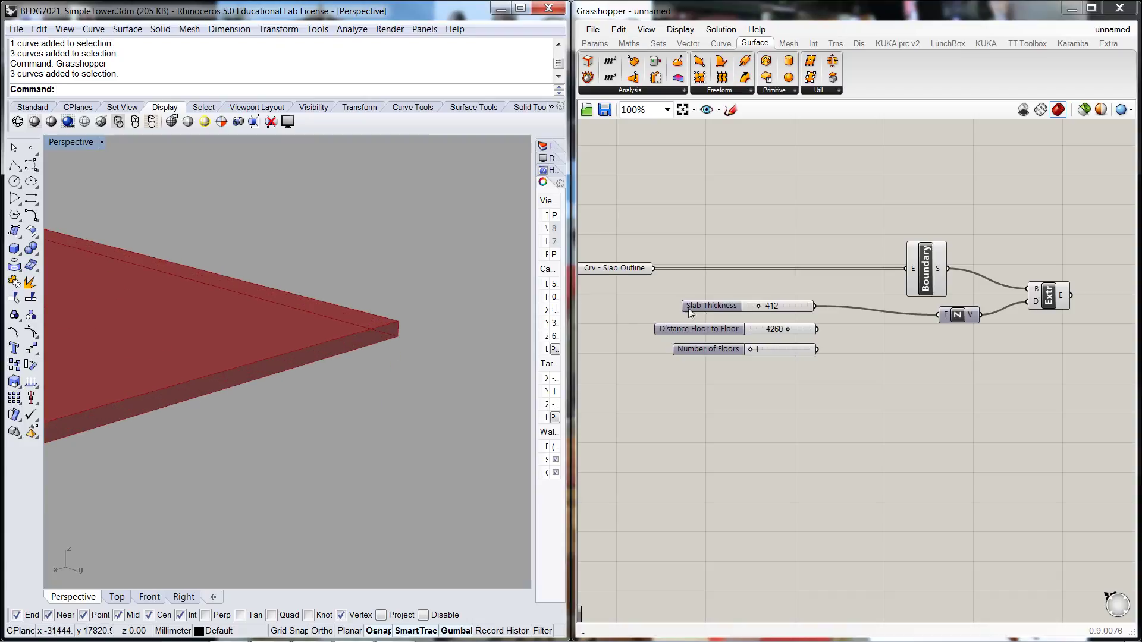
drag(759, 305, 785, 305)
scroll(383, 366, down, 5)
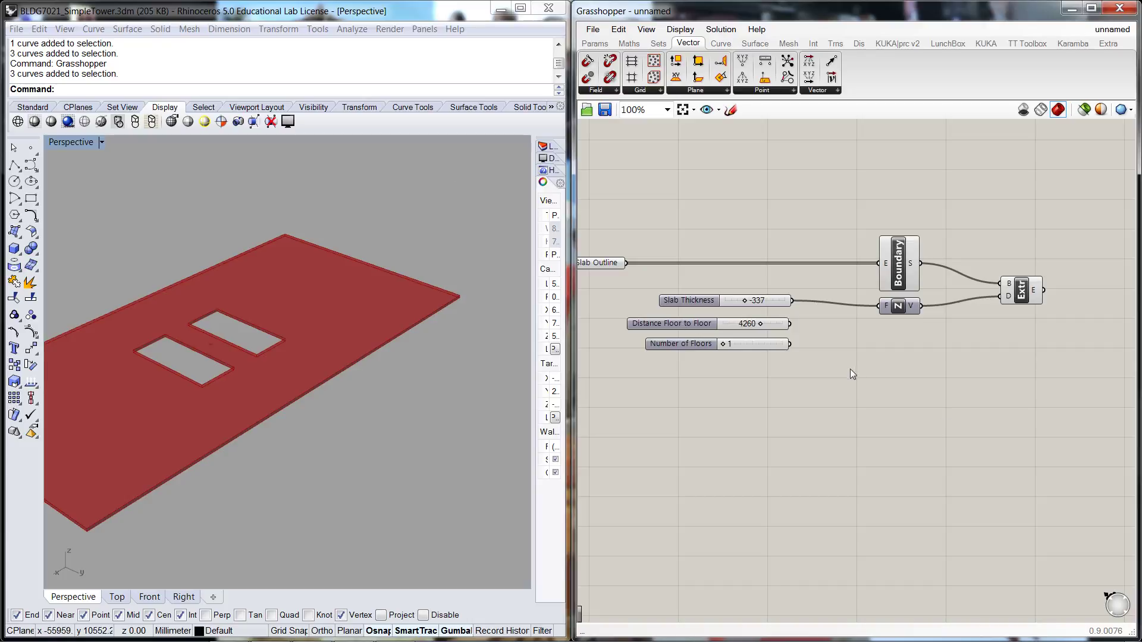
Place a Series component via 'ser' search below Unit Z, beneath the floor sliders
double_click(907, 377)
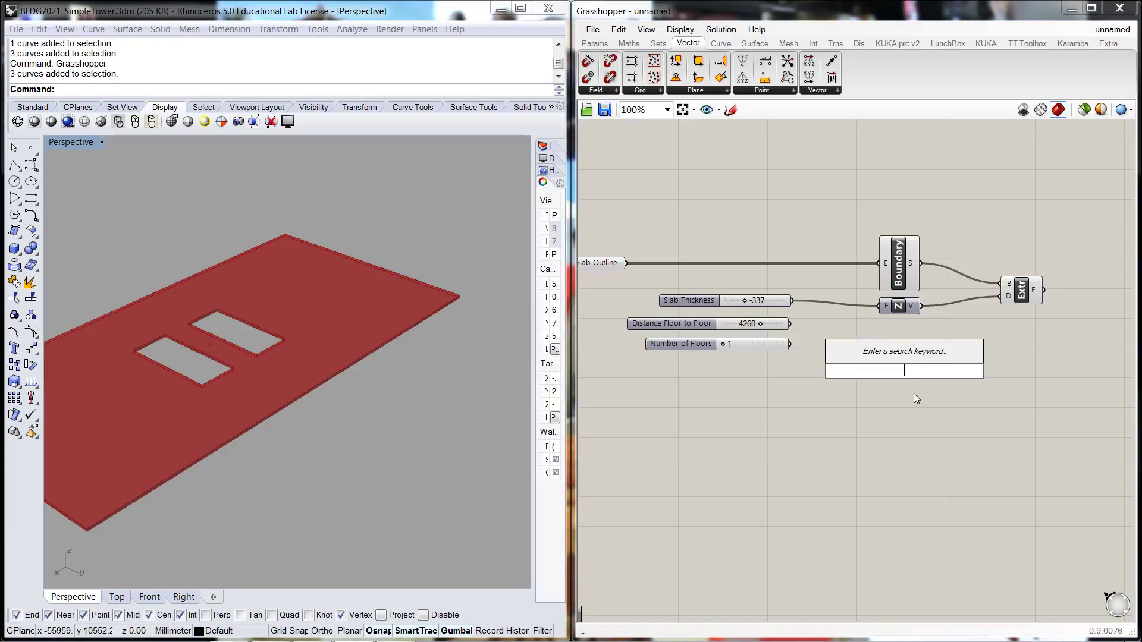
text(ser)
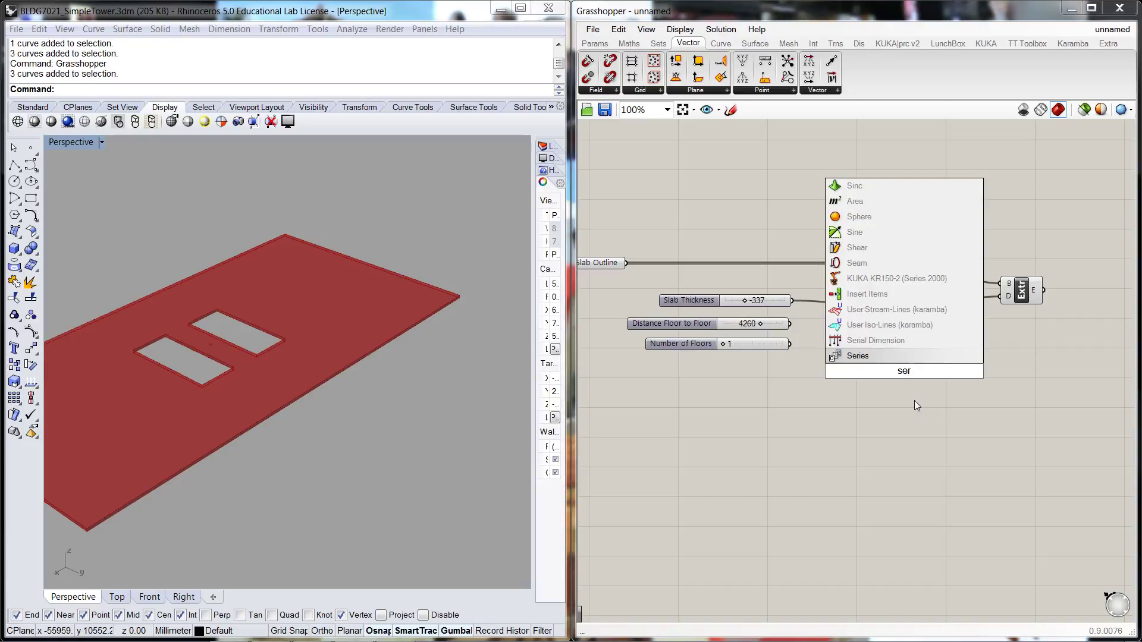
click(858, 356)
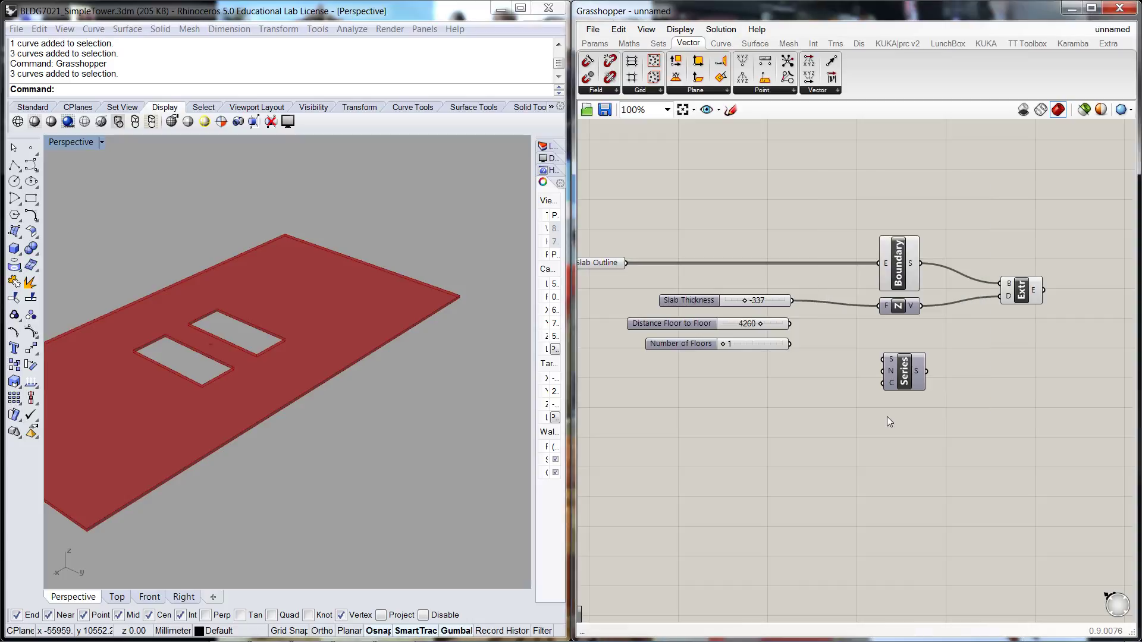
click(906, 379)
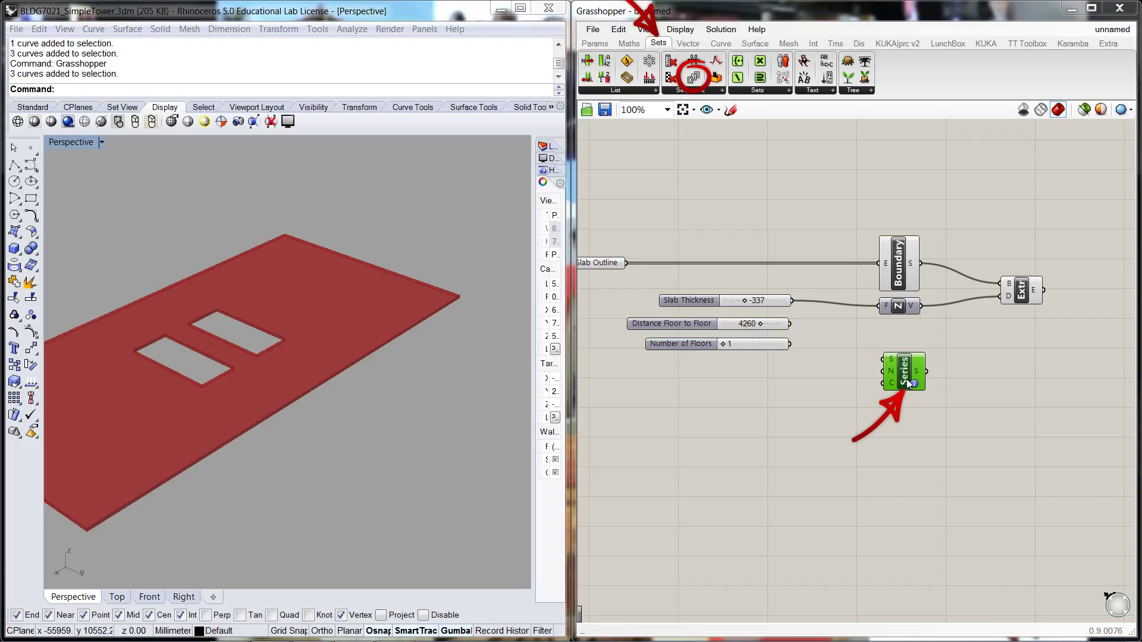
click(993, 384)
drag(904, 381, 904, 377)
click(911, 430)
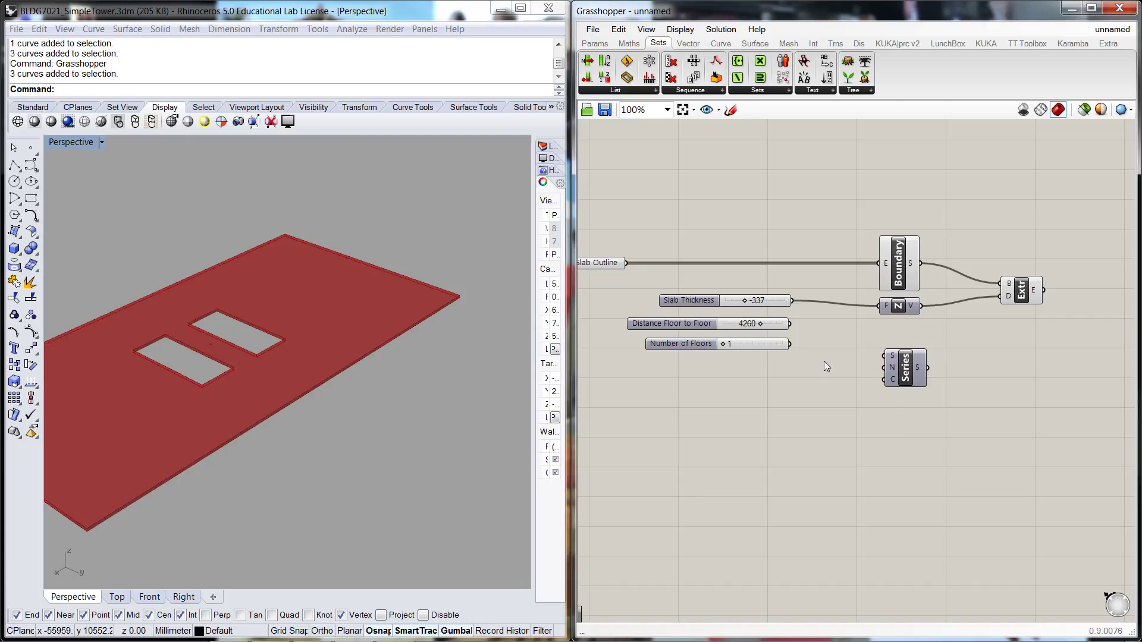
mouse_move(893, 370)
Wire the Distance Floor to Floor slider into the Series step input
drag(905, 372, 907, 373)
click(791, 383)
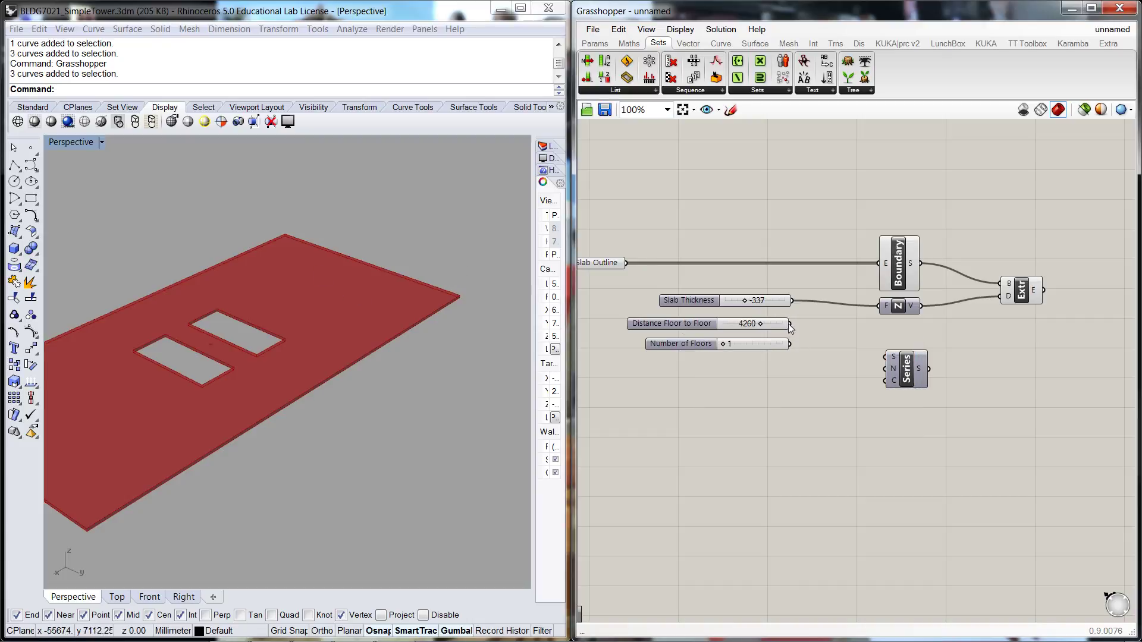
drag(791, 323, 883, 370)
mouse_move(897, 358)
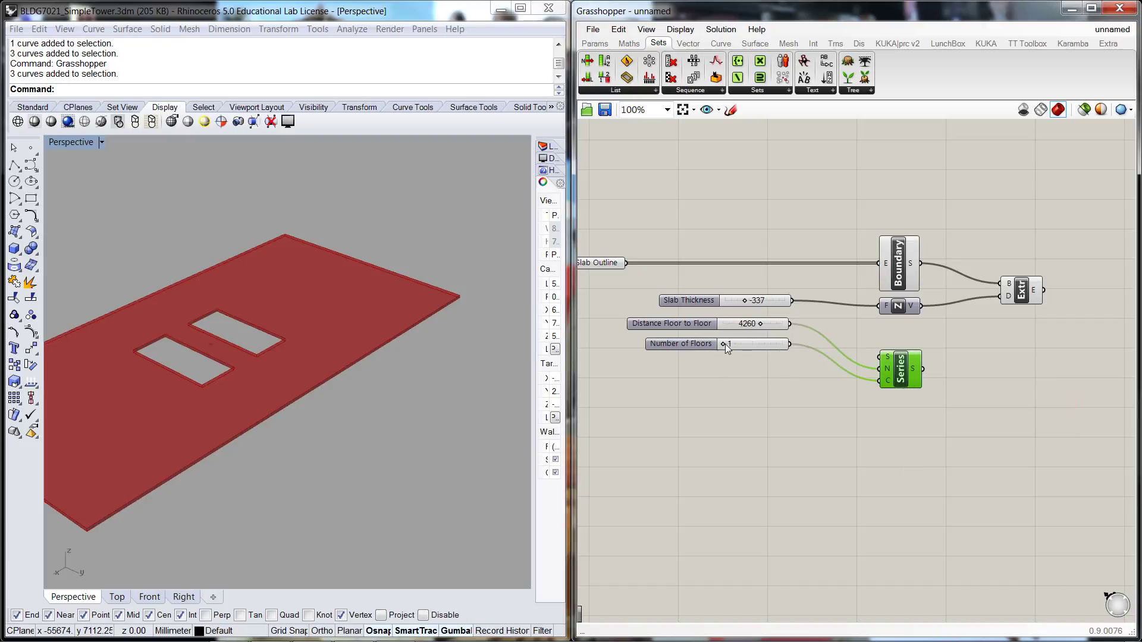
Set the Number of Floors slider, which feeds the Series count, to 37
drag(723, 345, 745, 347)
click(775, 449)
scroll(823, 422, down, 2)
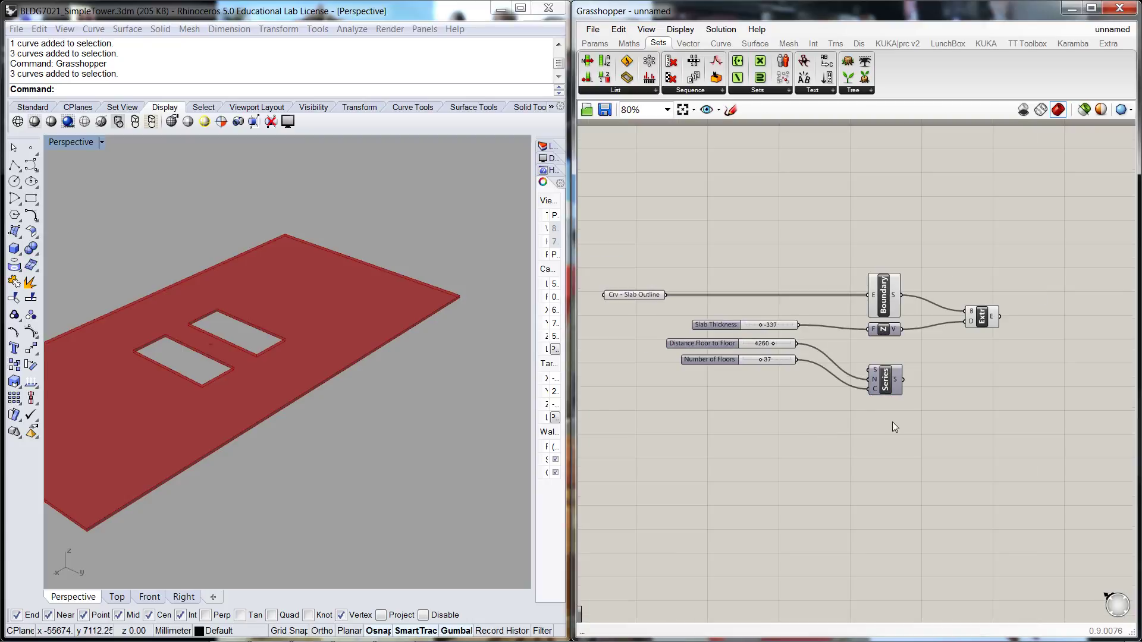
scroll(727, 362, up, 1)
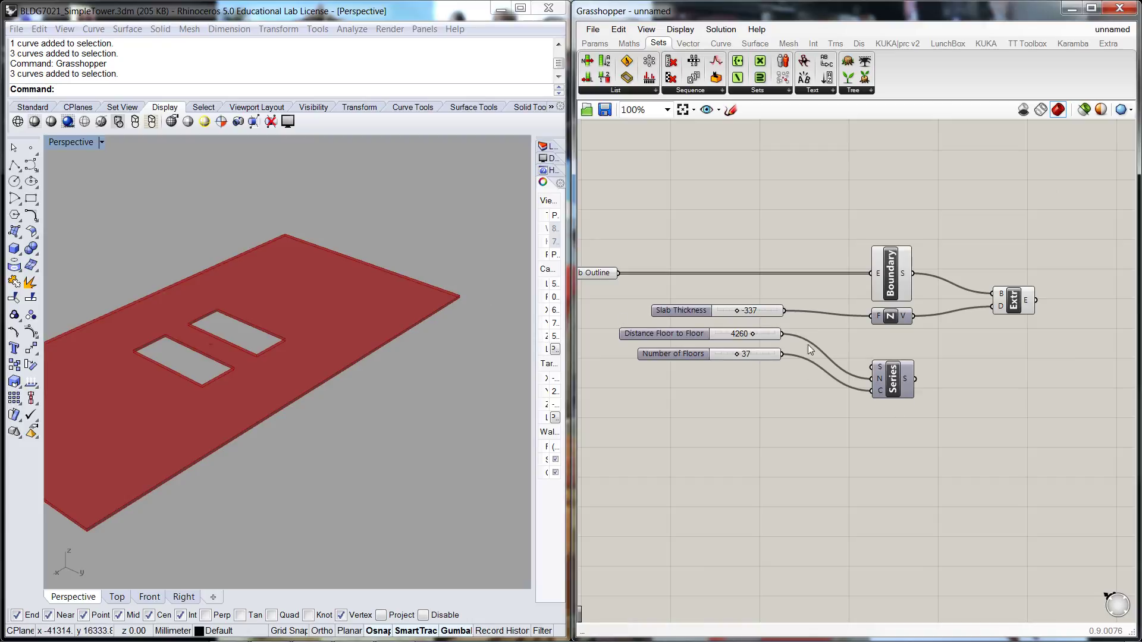
drag(899, 385, 897, 384)
click(927, 407)
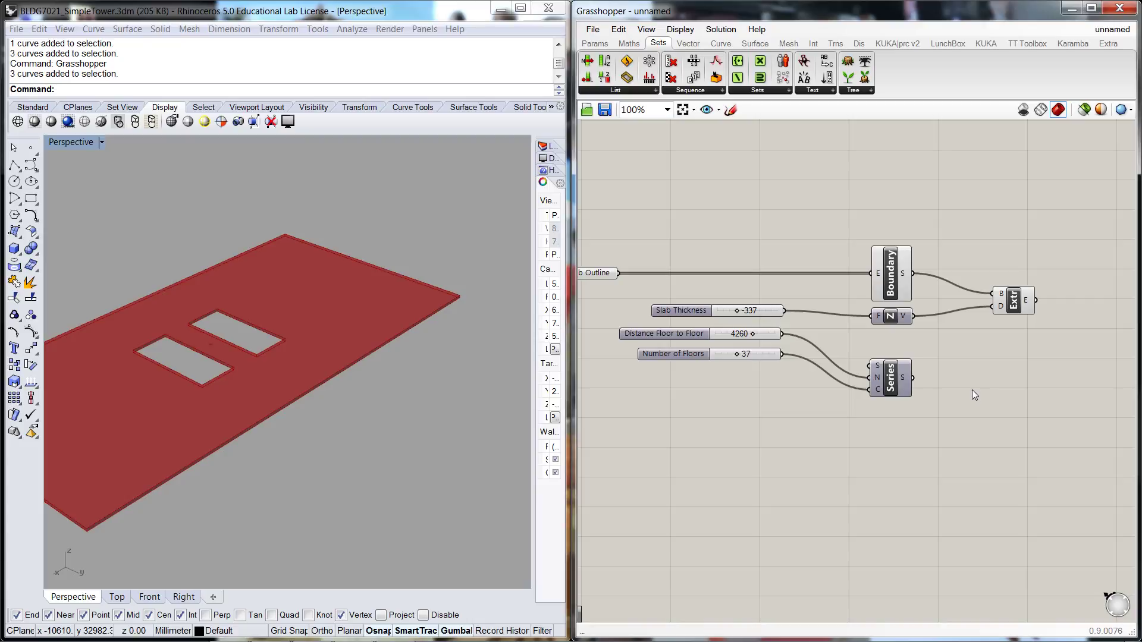
Shift Extrude left and add a Move component beside it via 'mov' search
scroll(1011, 366, down, 2)
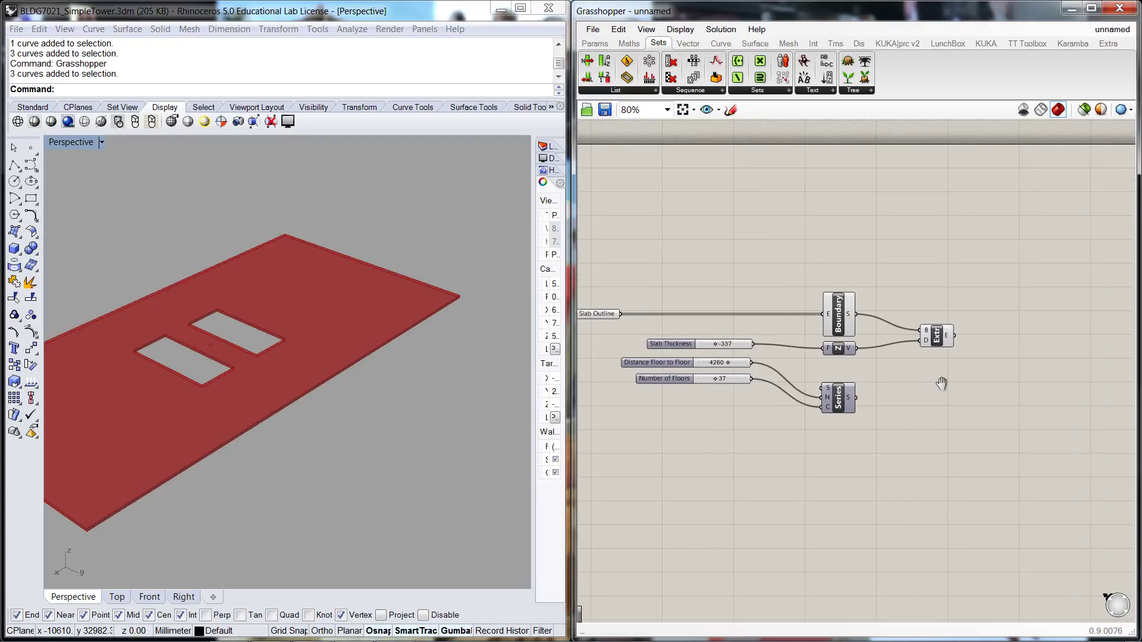
drag(936, 337, 906, 333)
click(917, 385)
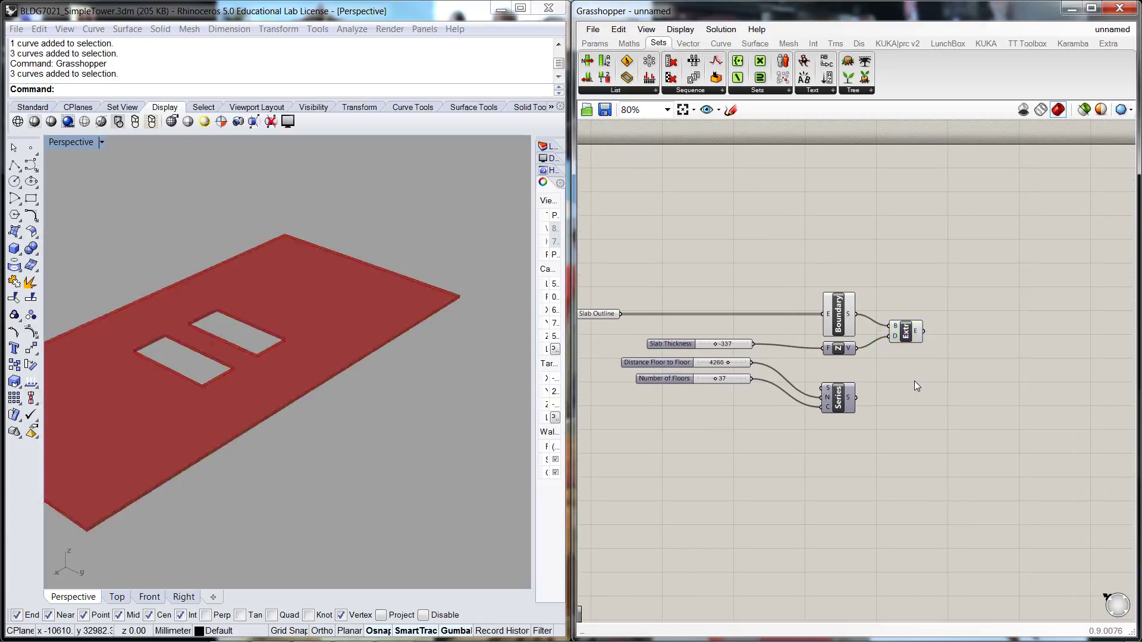
double_click(993, 342)
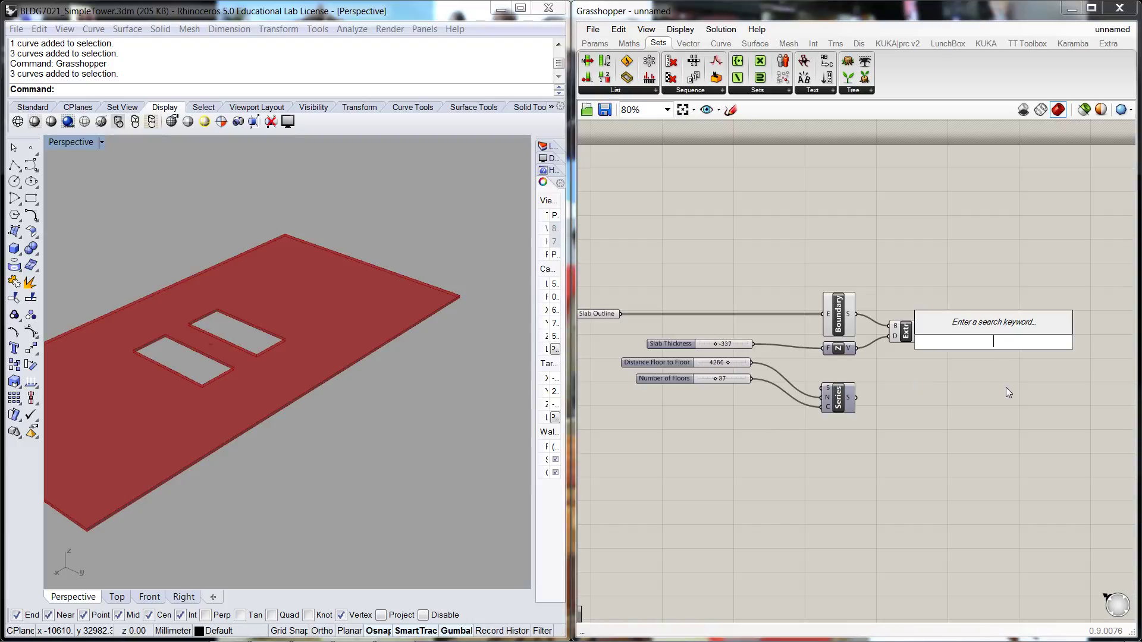
text(mov)
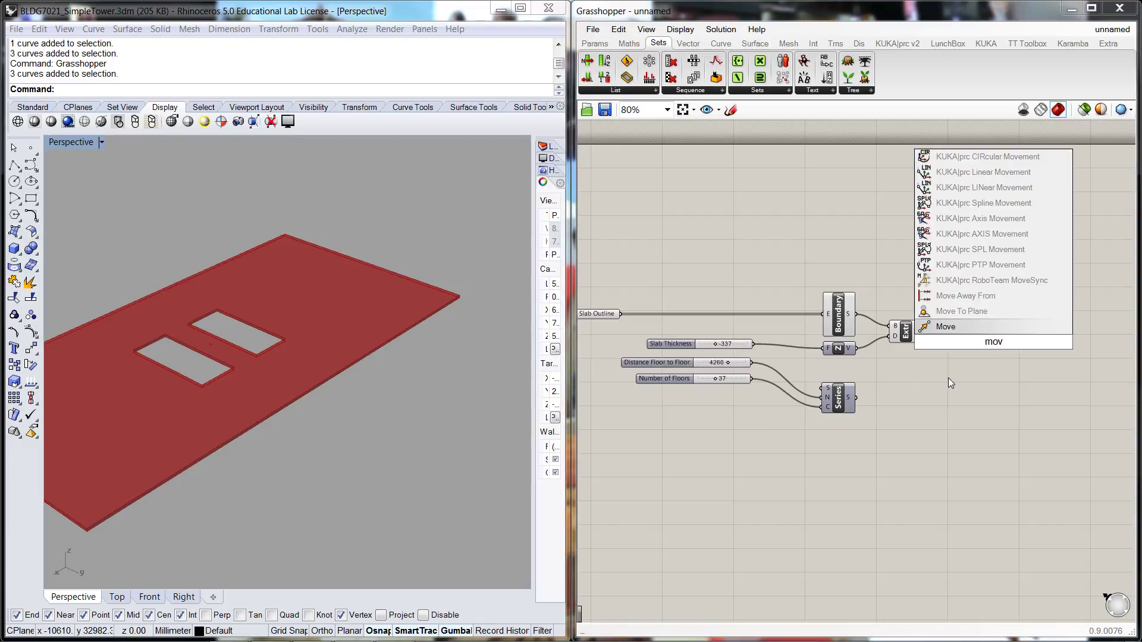
click(946, 326)
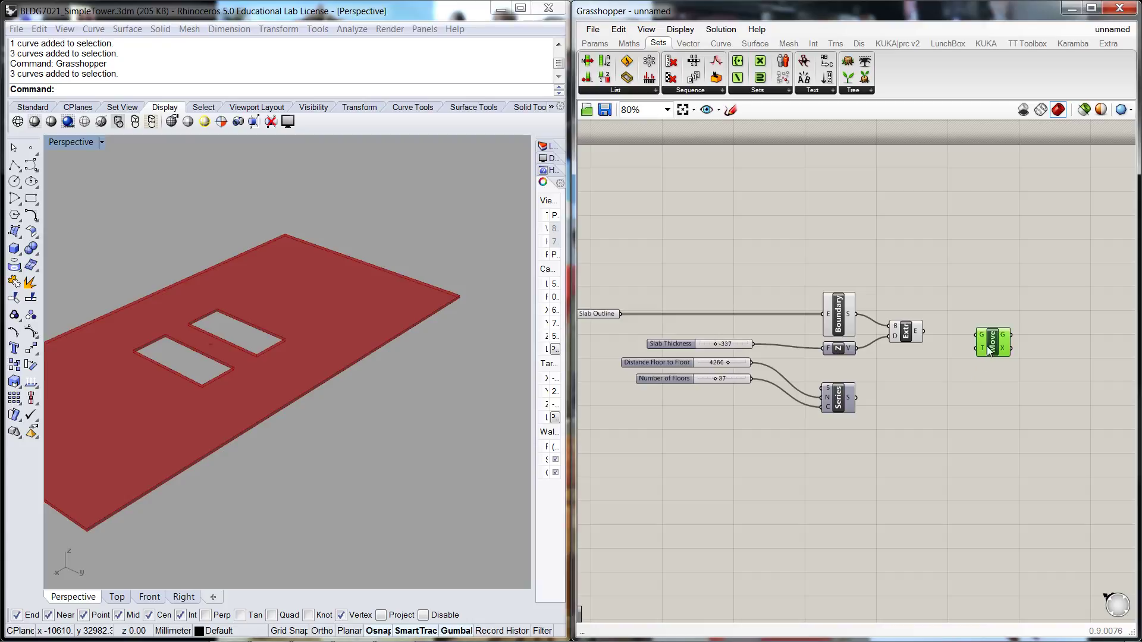
drag(988, 345, 980, 354)
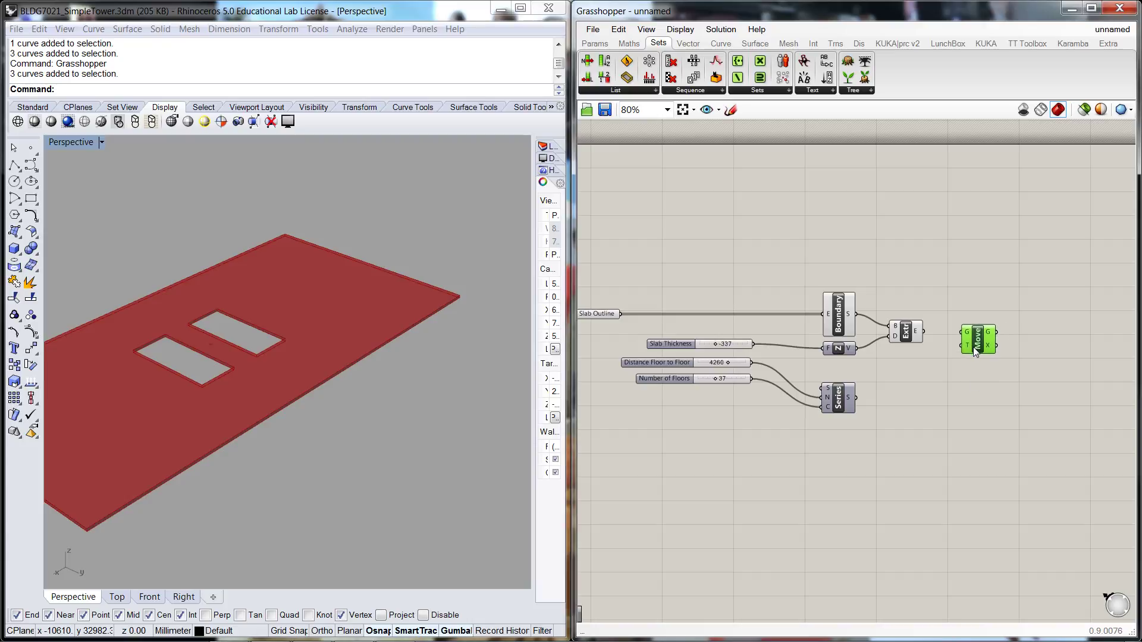
click(983, 380)
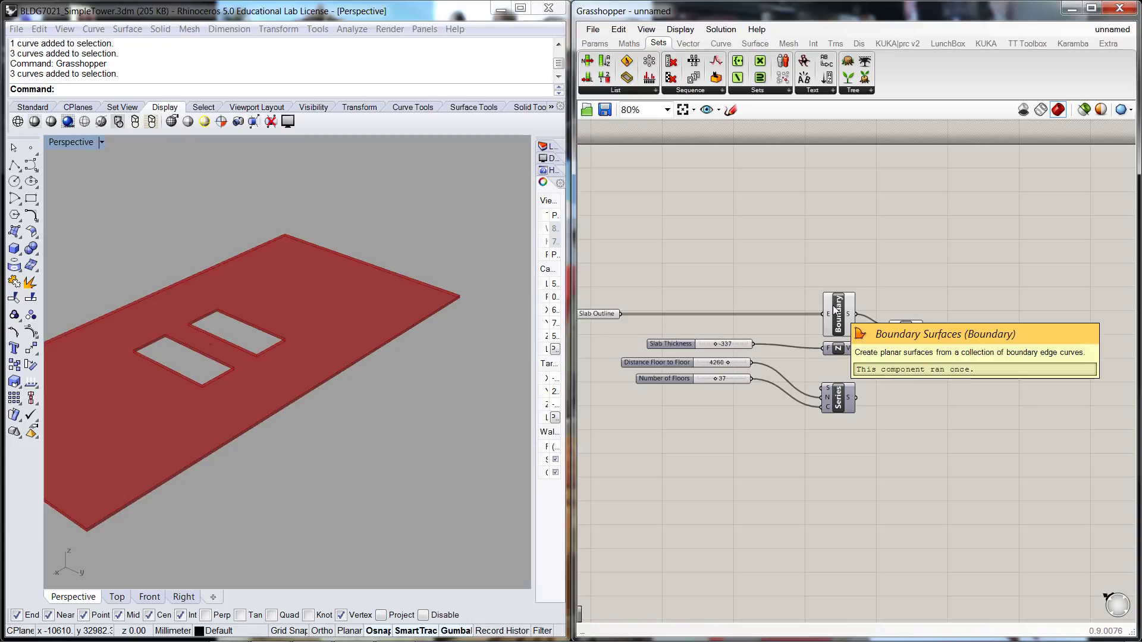
Connect Extrude's E output to Move's G input
drag(924, 331, 961, 331)
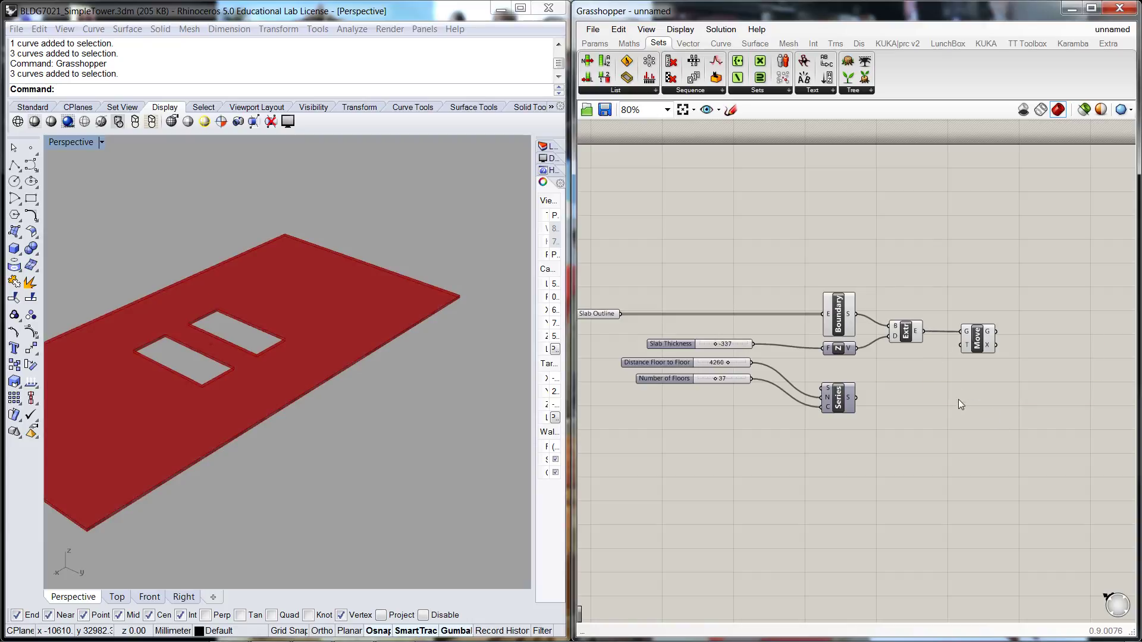
click(984, 347)
drag(985, 347, 987, 345)
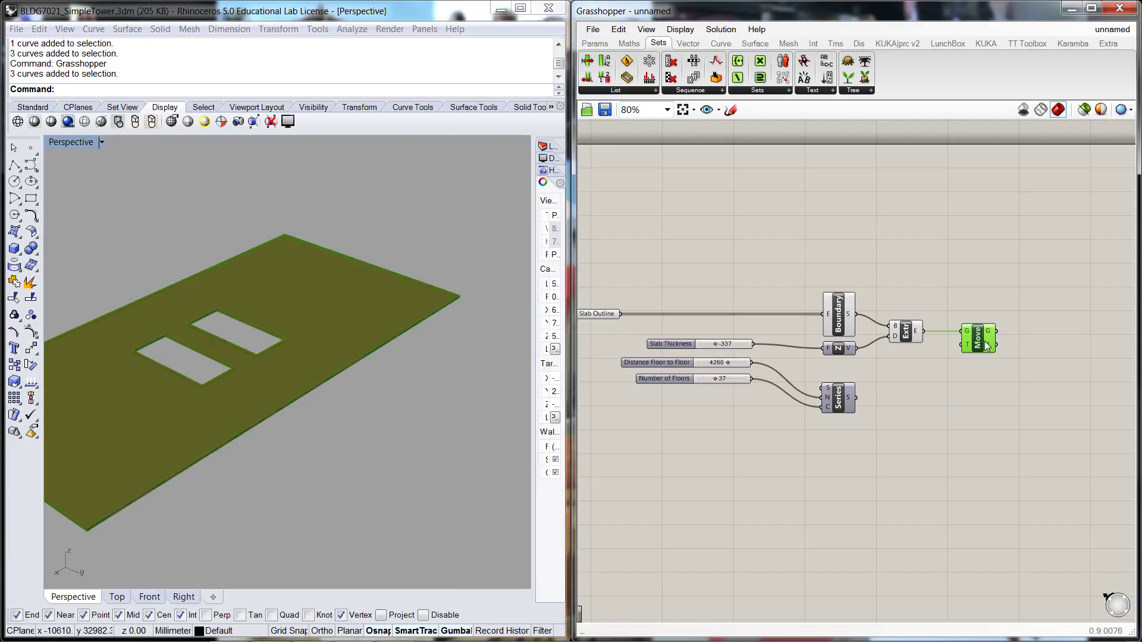
click(977, 391)
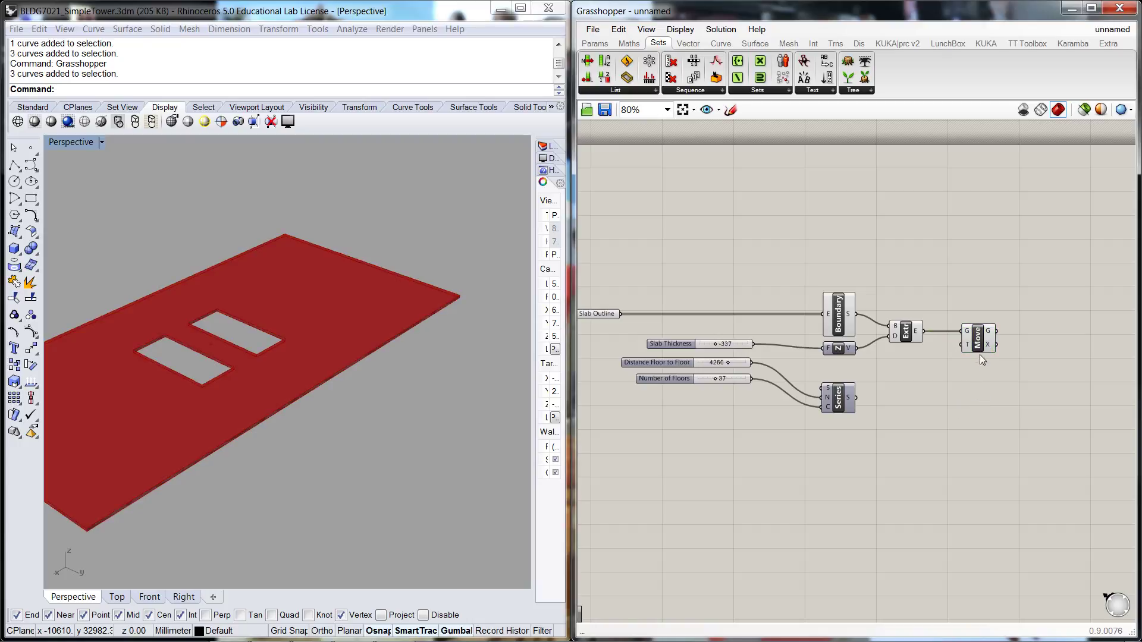
mouse_move(966, 343)
Add a second Unit Z component via 'z' search and position it beside Series
double_click(929, 383)
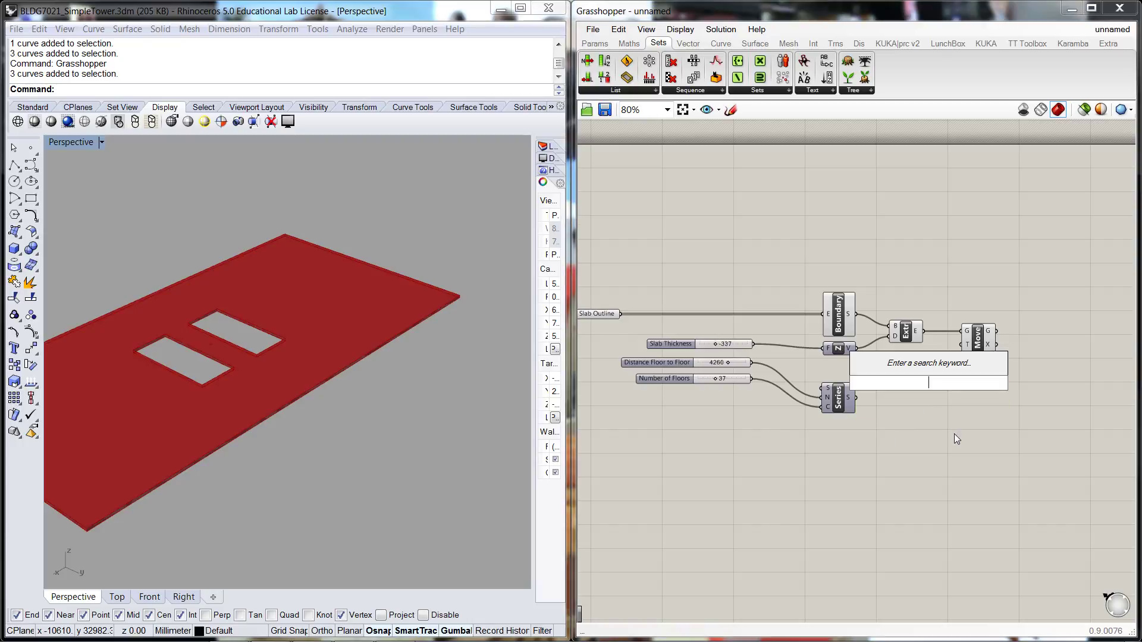
text(z)
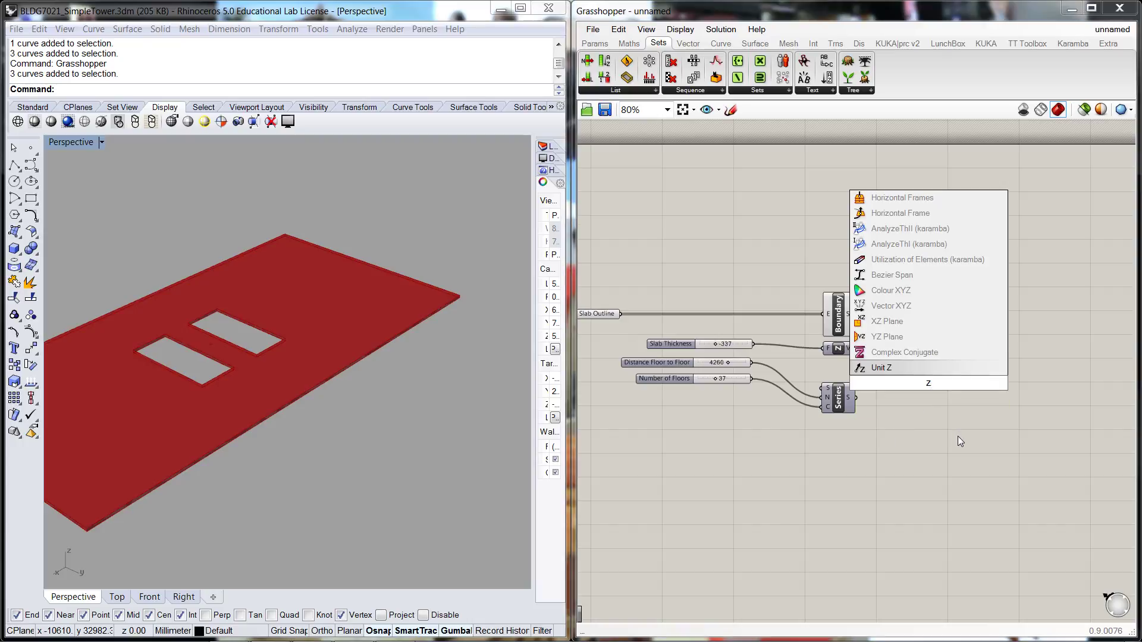
key(Return)
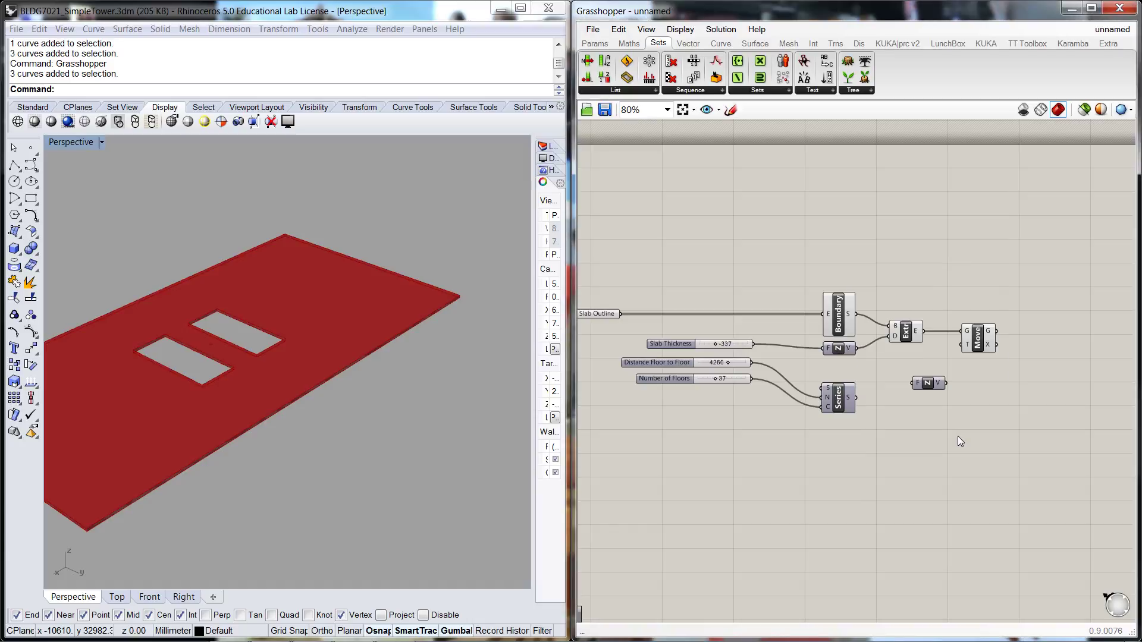
drag(928, 383, 909, 383)
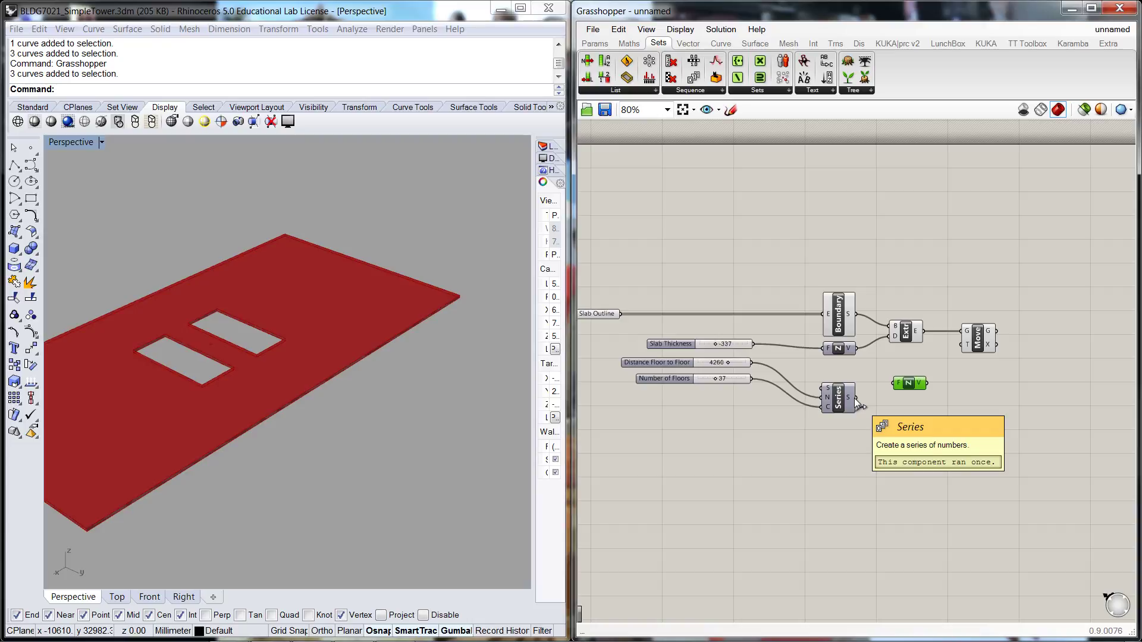
Place a Panel component on the canvas to the right
double_click(883, 459)
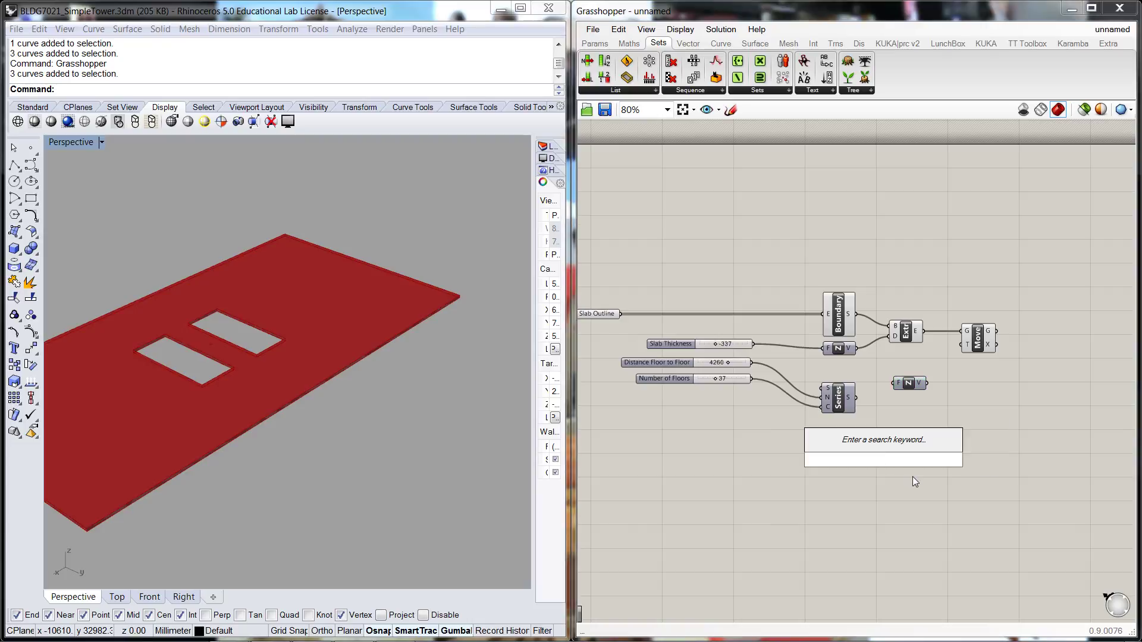
text(panel)
key(Return)
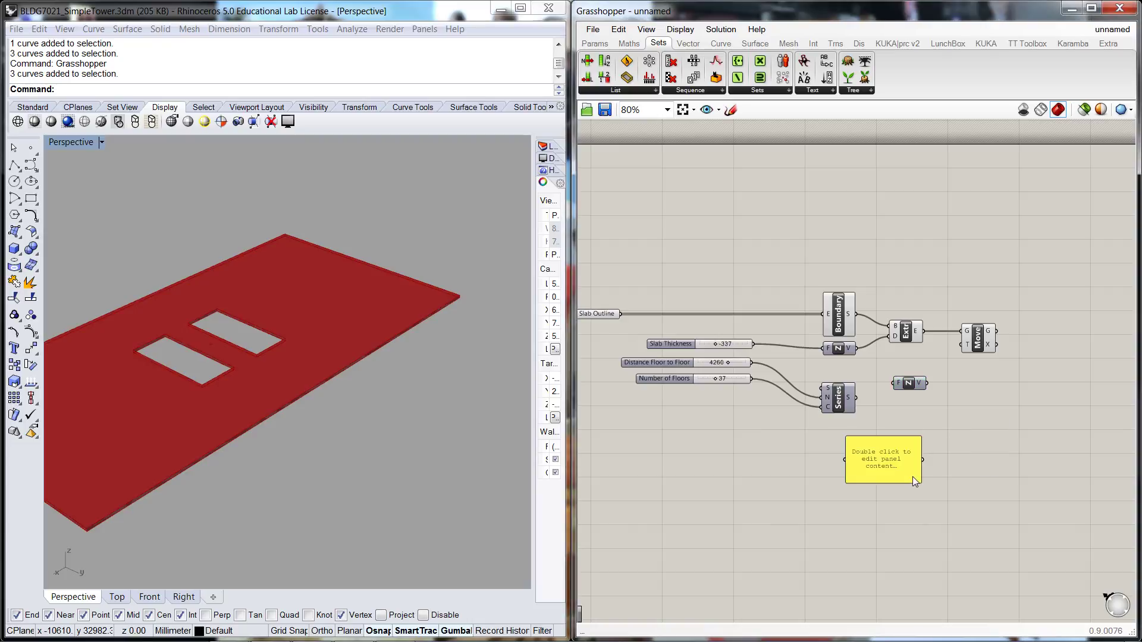
drag(899, 466, 996, 470)
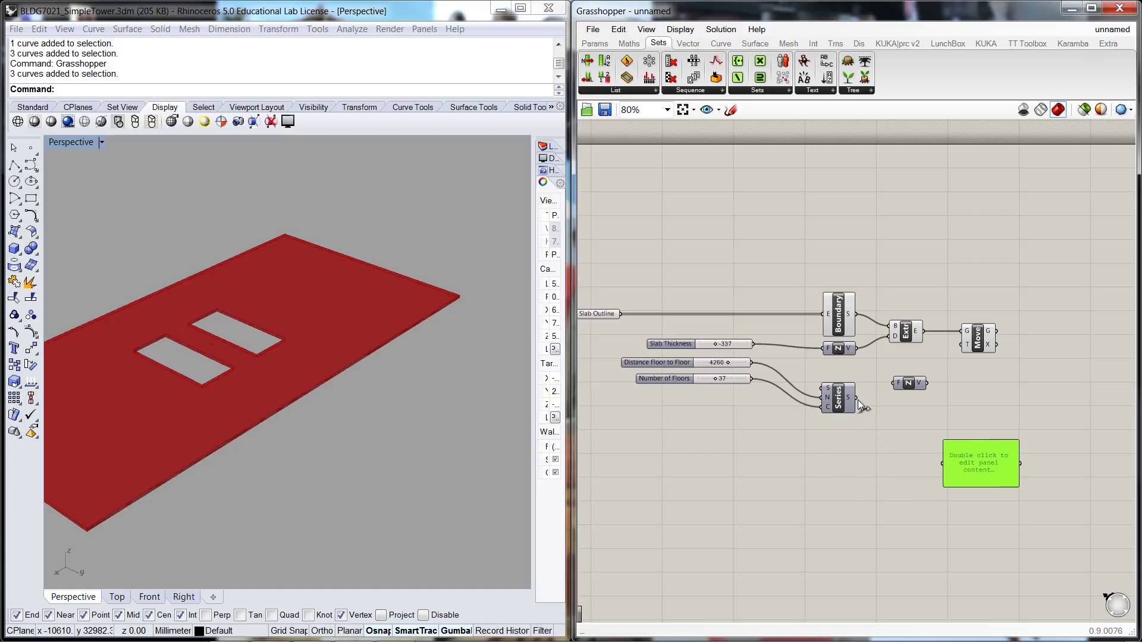
Feed the Series S output into the panel and check values from 0.0 to 153360.0
drag(892, 441, 1004, 584)
drag(970, 440, 975, 429)
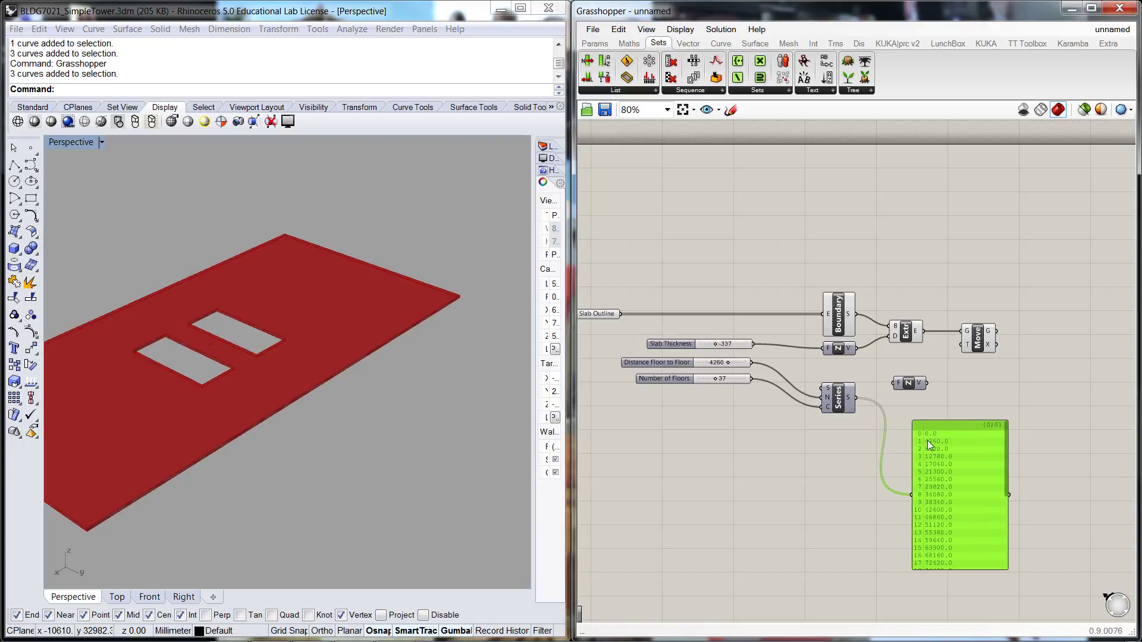
scroll(931, 449, up, 2)
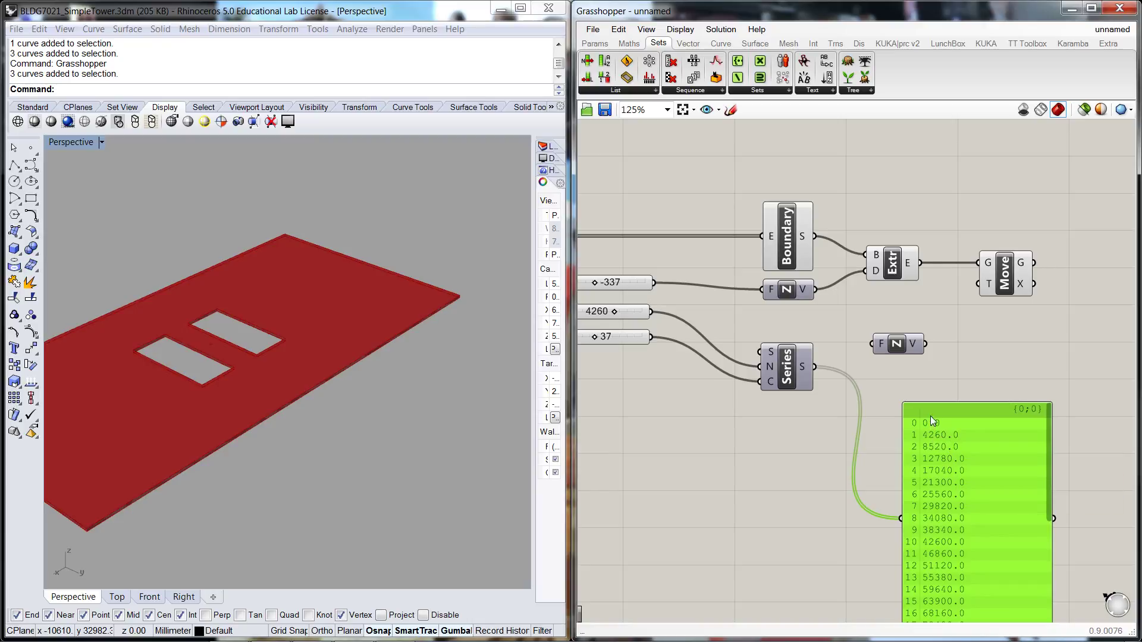
scroll(926, 408, down, 1)
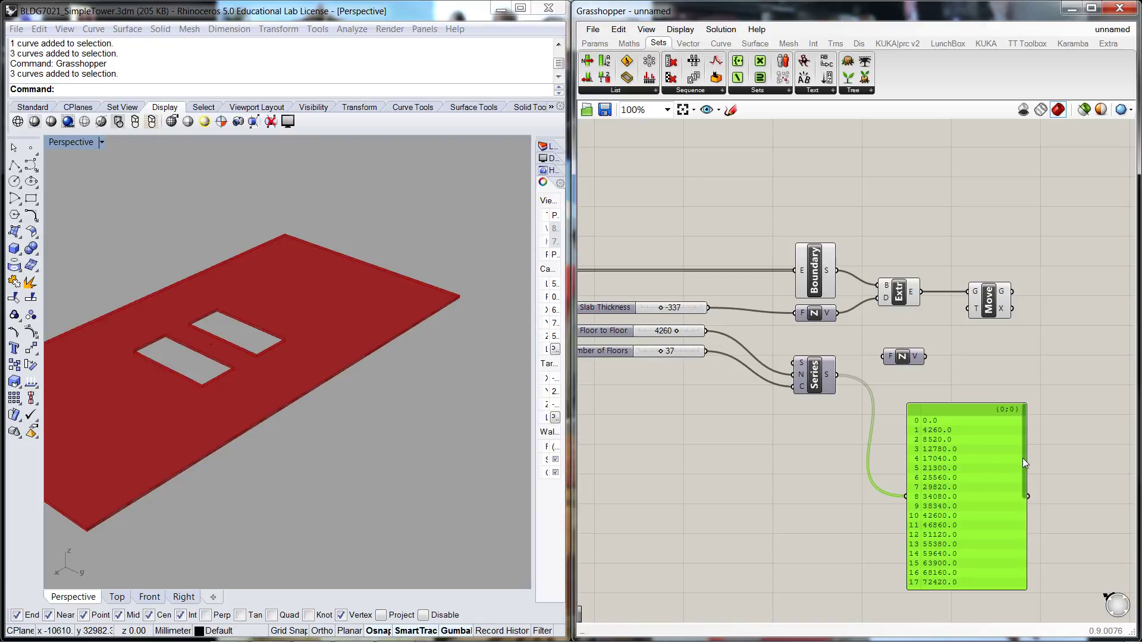
drag(1022, 458, 989, 586)
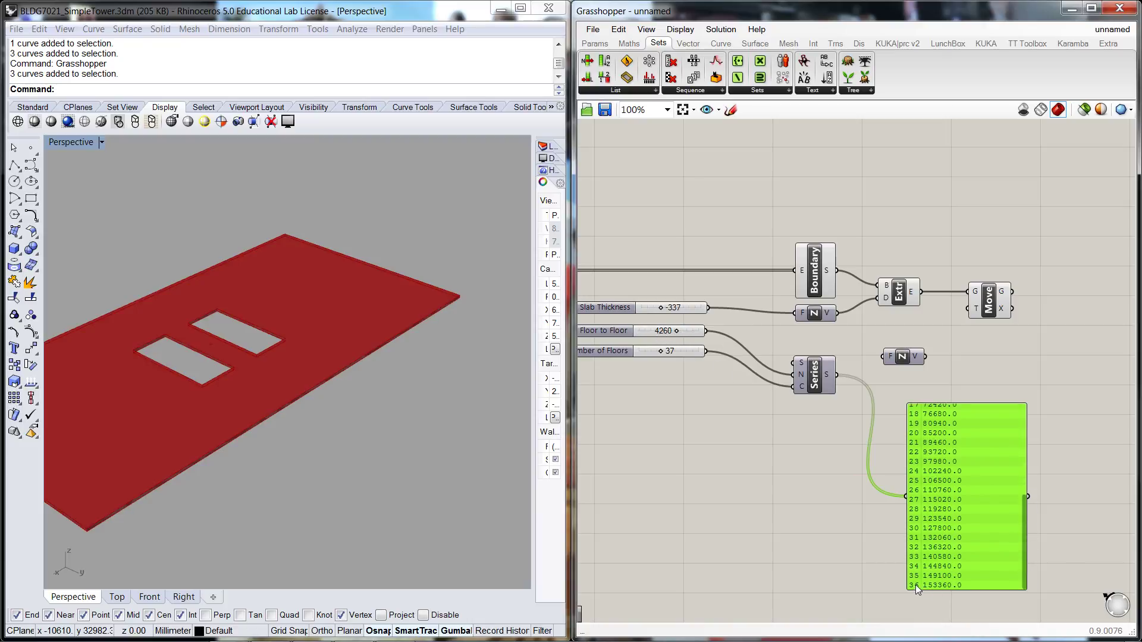
click(887, 389)
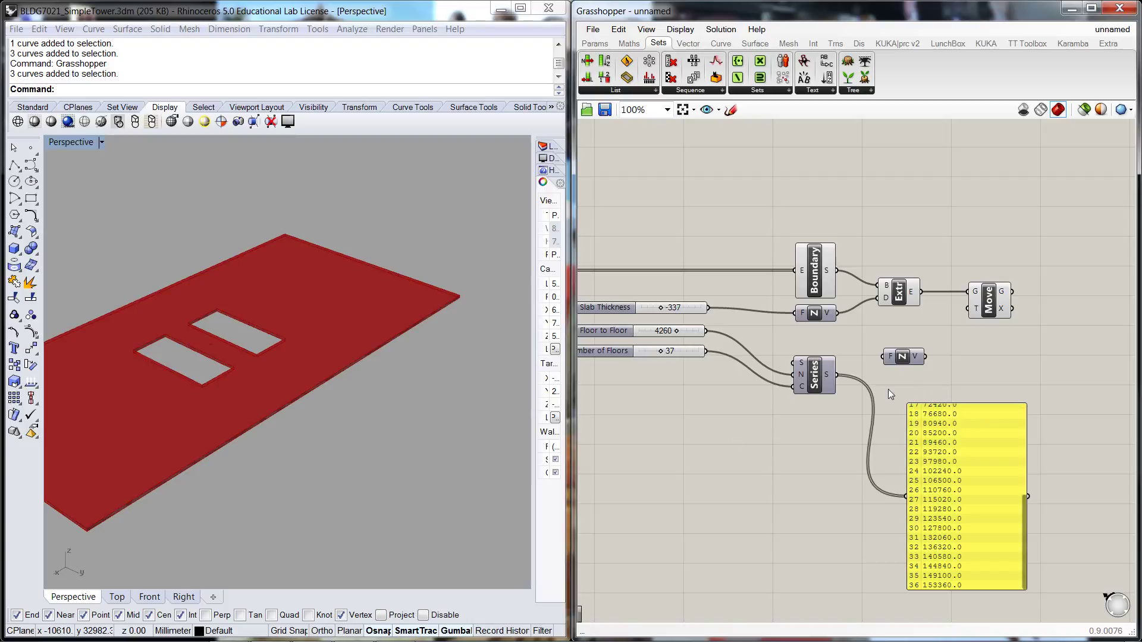
Wire Series into Unit Z's factor and view the 37-slab tower in Rhino's Perspective
drag(836, 375, 967, 309)
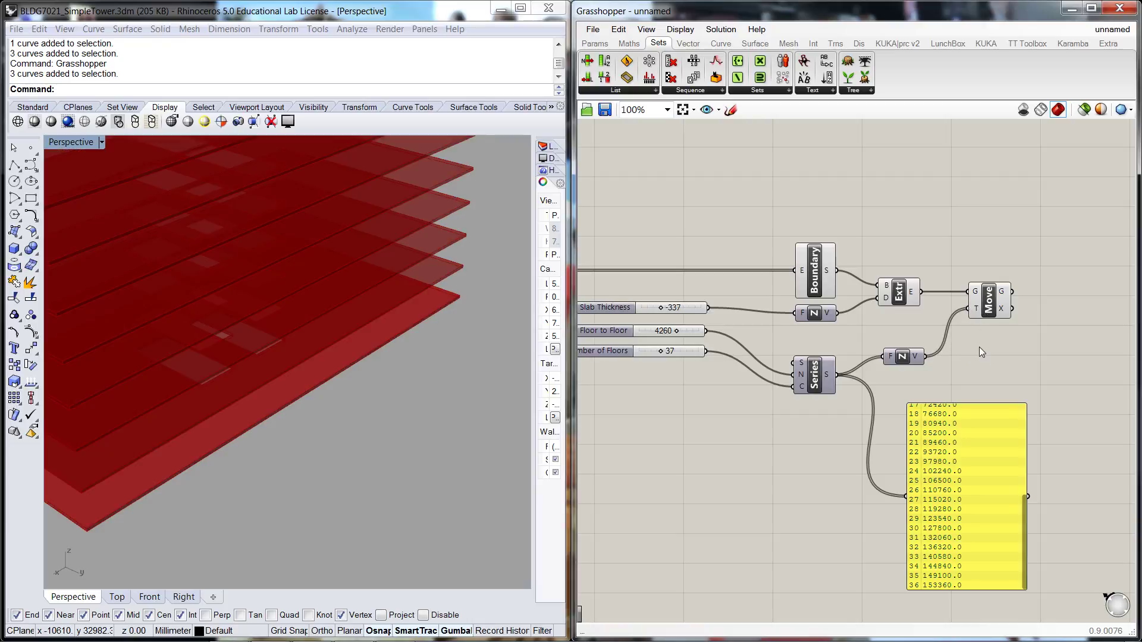
scroll(979, 348, down, 2)
scroll(364, 401, down, 5)
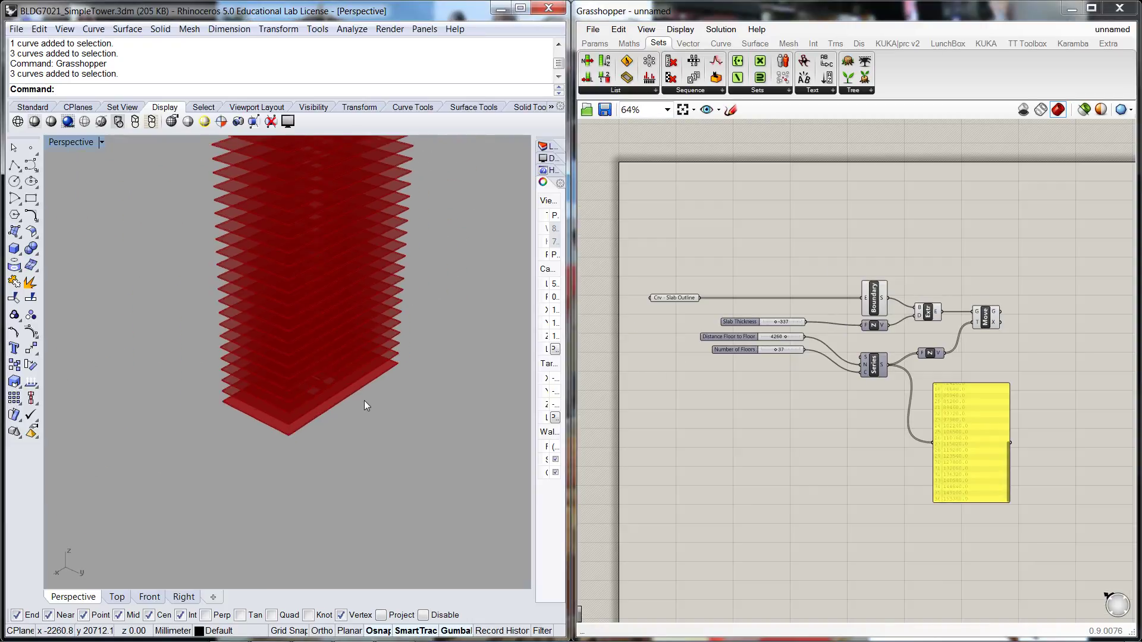
shift+right_drag(364, 401, 436, 470)
mouse_move(436, 418)
right_down()
mouse_move(433, 406)
mouse_move(427, 426)
right_up()
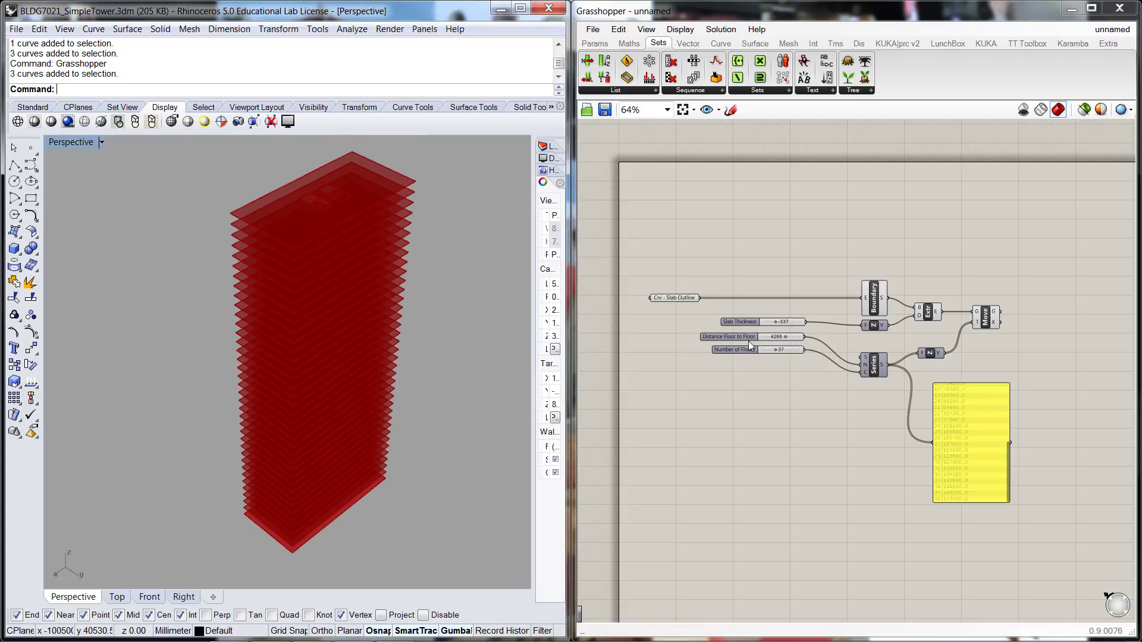
Change Number of Floors to 28 and Distance Floor to Floor to 4588
click(781, 357)
scroll(784, 347, up, 5)
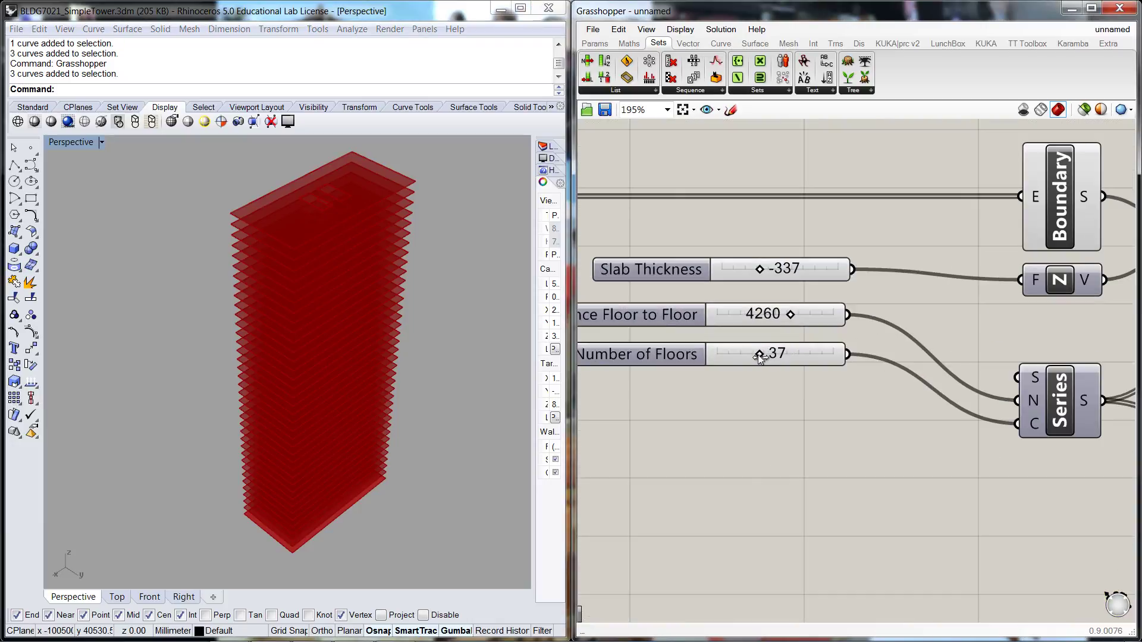
mouse_move(761, 352)
mouse_down()
mouse_move(772, 352)
mouse_move(751, 354)
mouse_up()
mouse_move(791, 315)
mouse_down()
mouse_move(767, 315)
mouse_move(811, 317)
mouse_up()
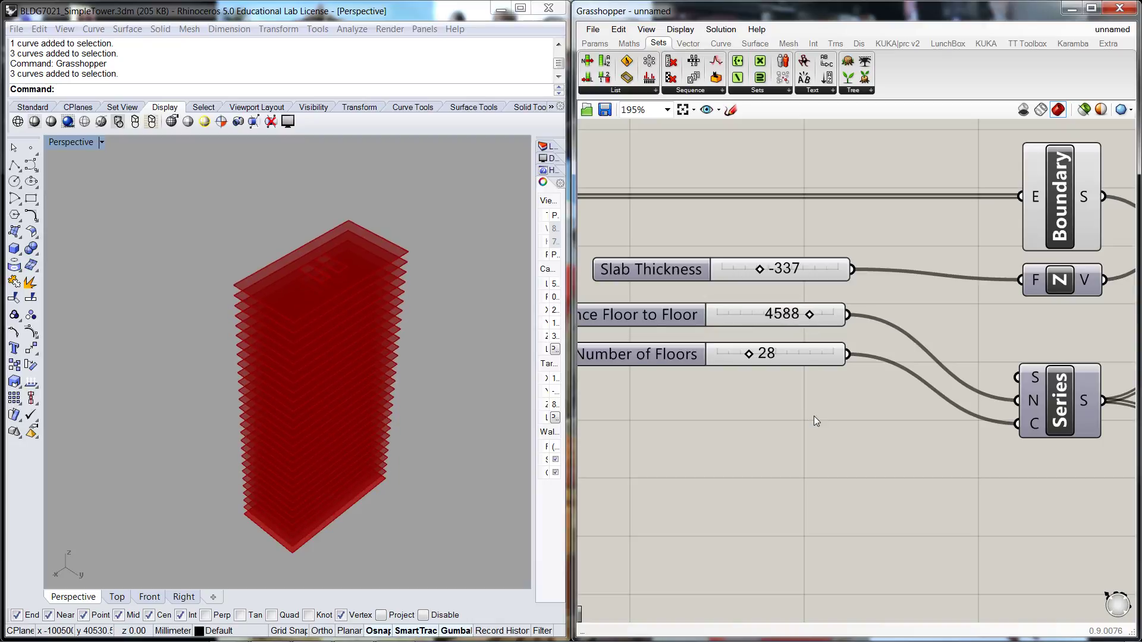
scroll(814, 416, down, 3)
scroll(814, 415, down, 2)
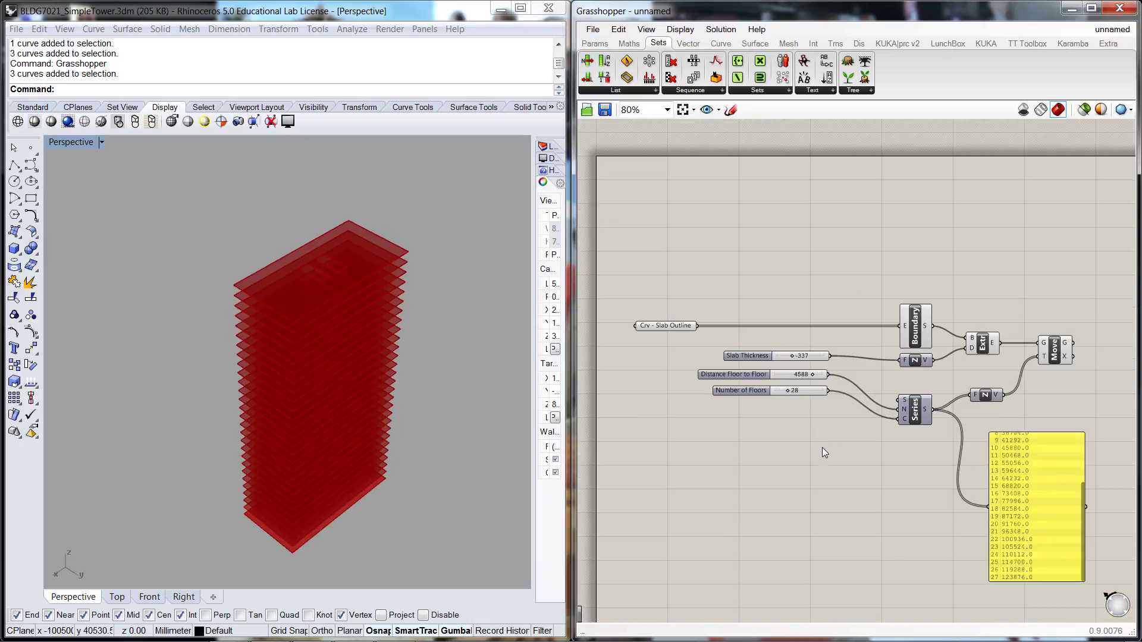